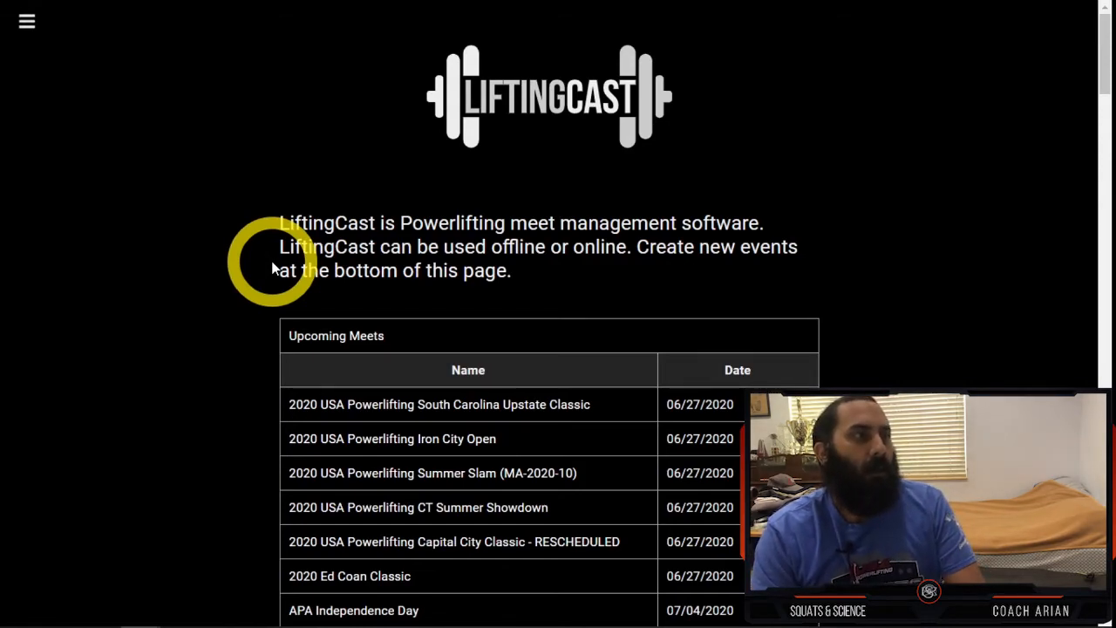
Step: Open the offline meet named test and show its lifters list
scroll(271, 261, down, 15)
scroll(271, 261, down, 20)
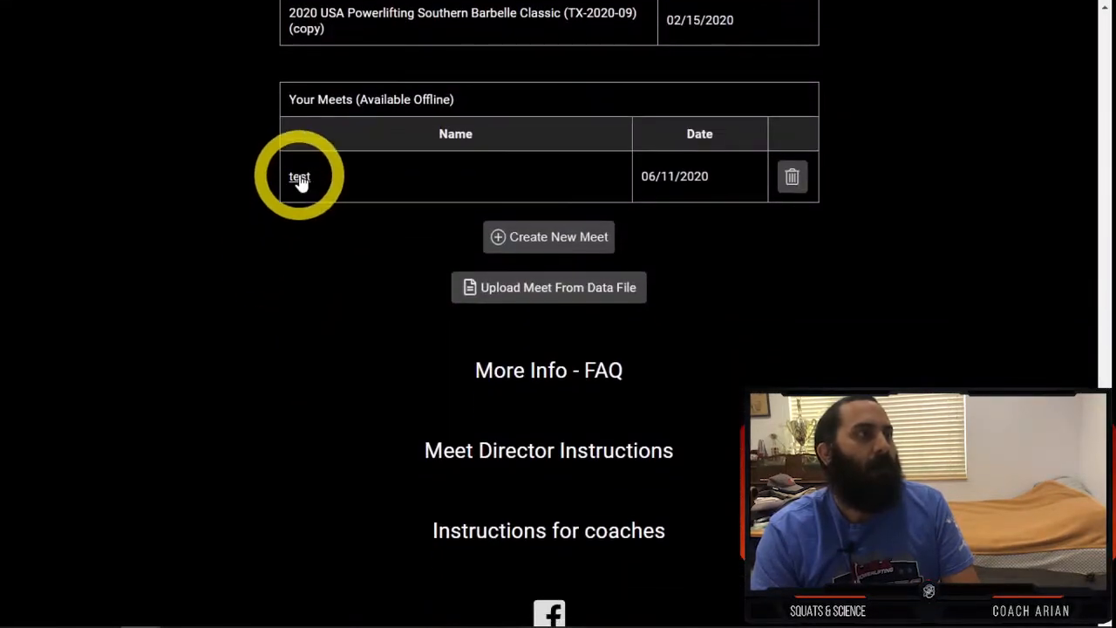
click(299, 178)
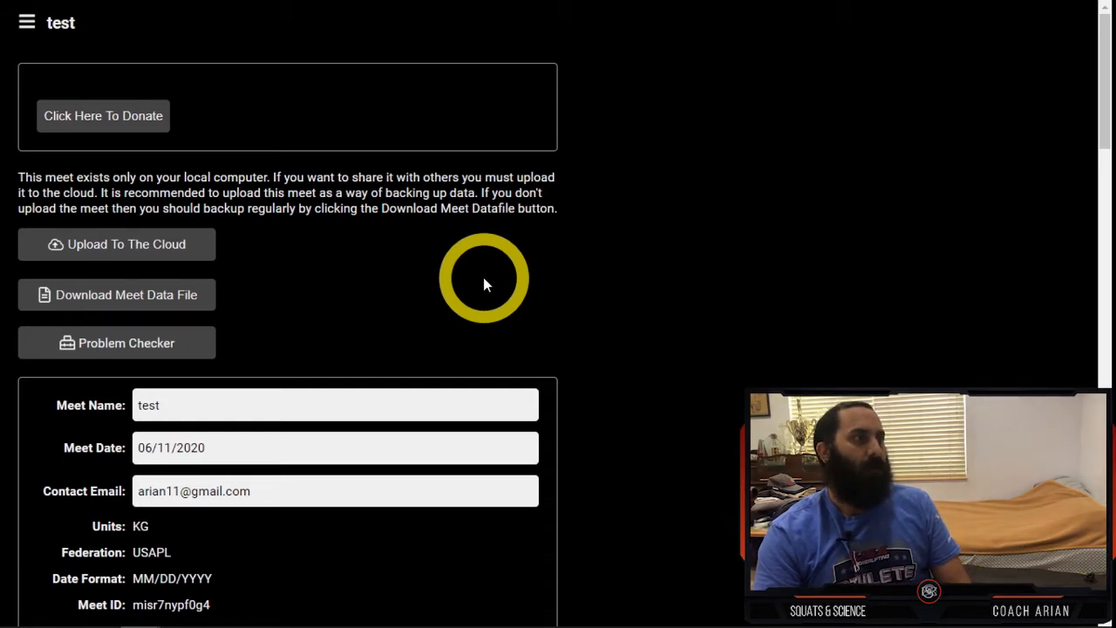
click(27, 24)
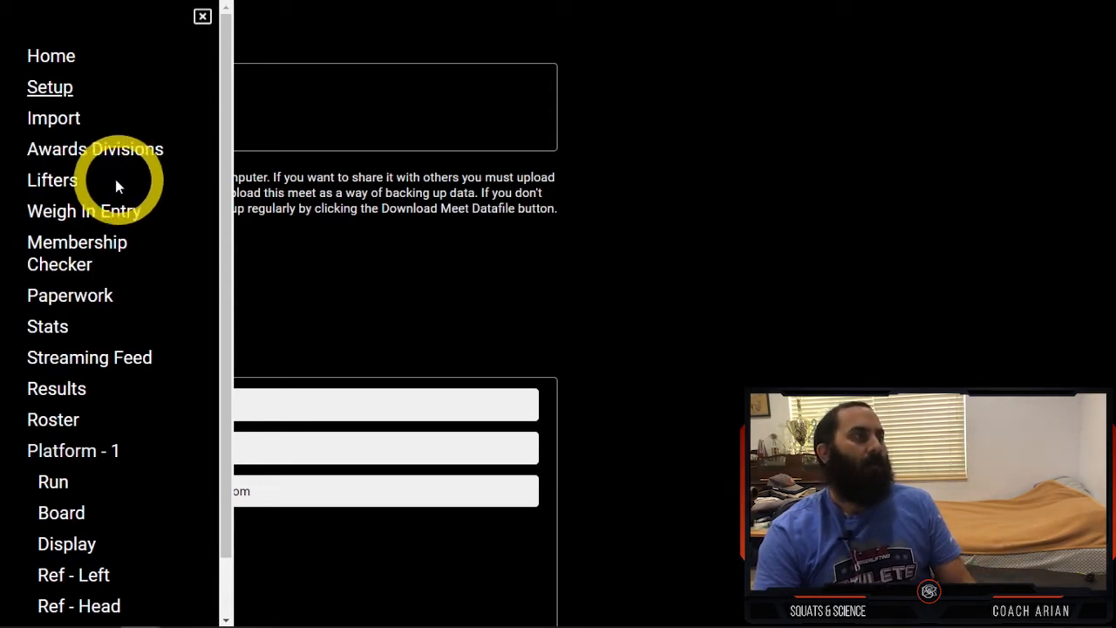
click(47, 185)
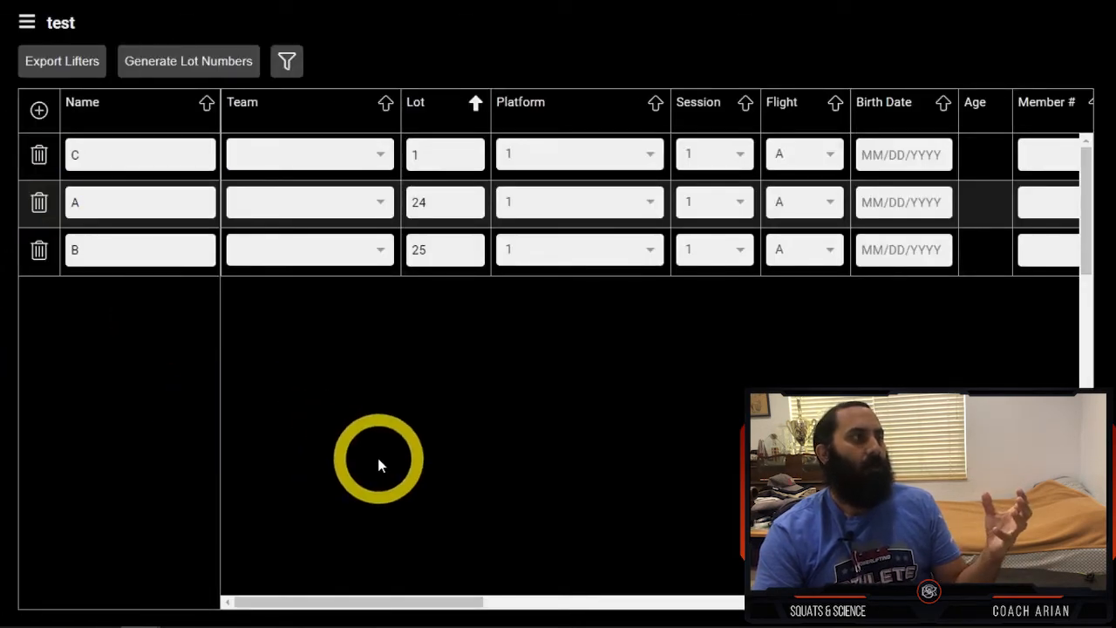
drag(426, 598, 392, 574)
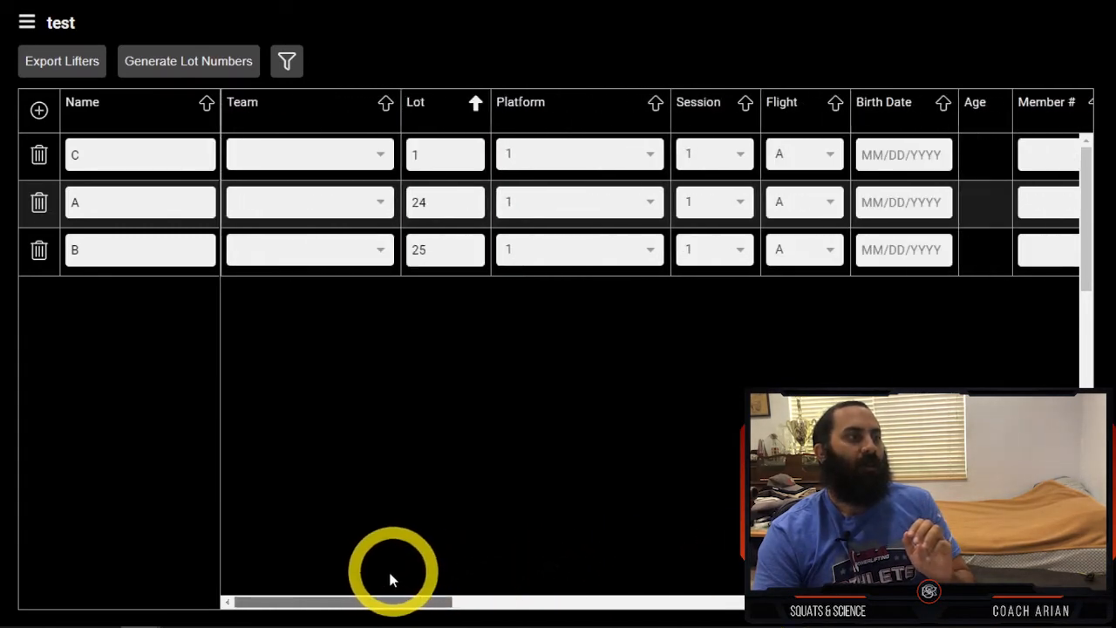
Step: Add a blank lifter row to the lifters table and delete it
click(39, 112)
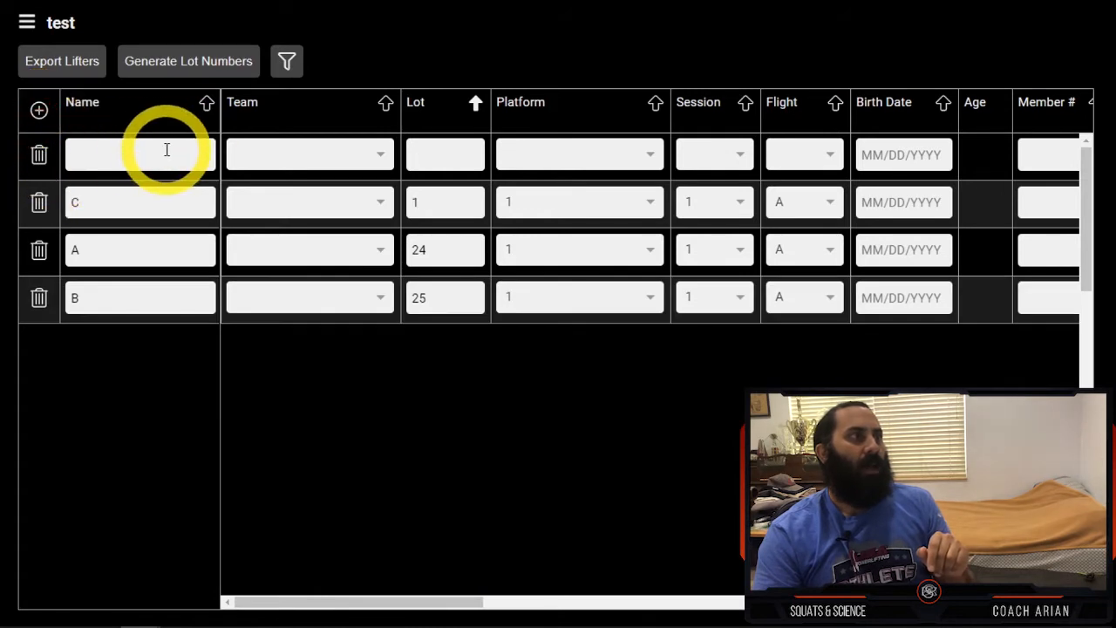
click(39, 155)
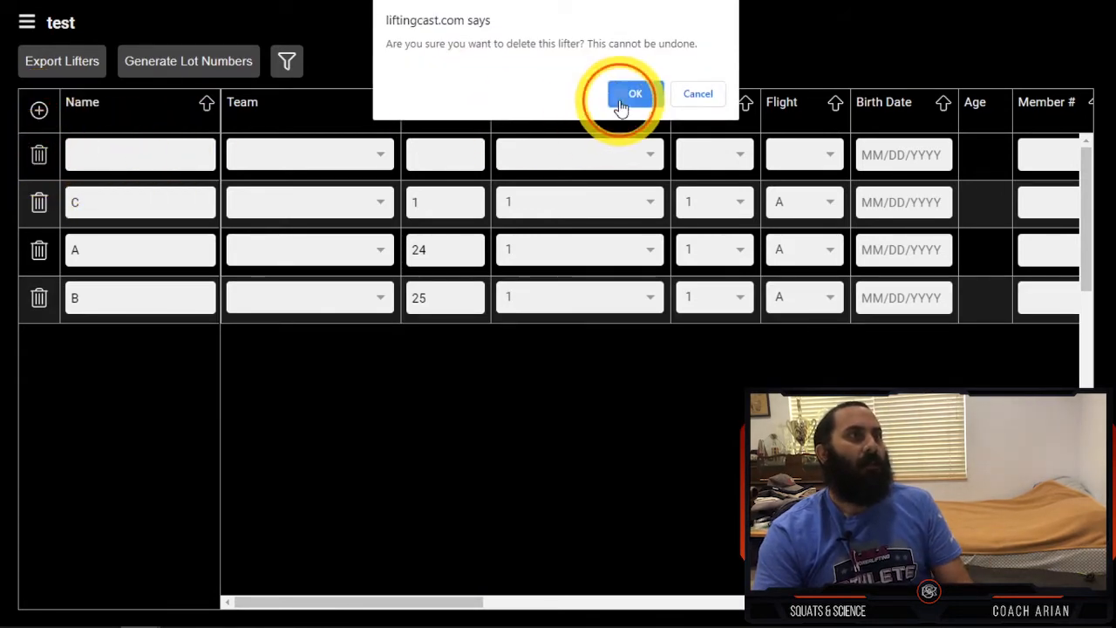
click(635, 94)
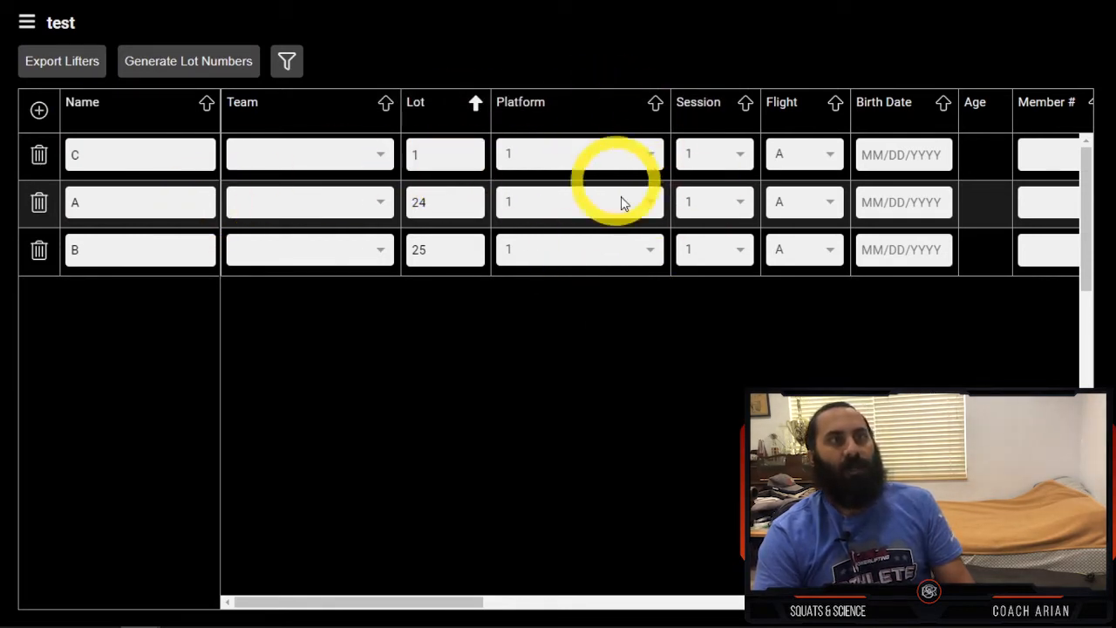
Step: Try declared awards weight class 84 for lifter C, and set it back to 84+
drag(427, 603, 702, 569)
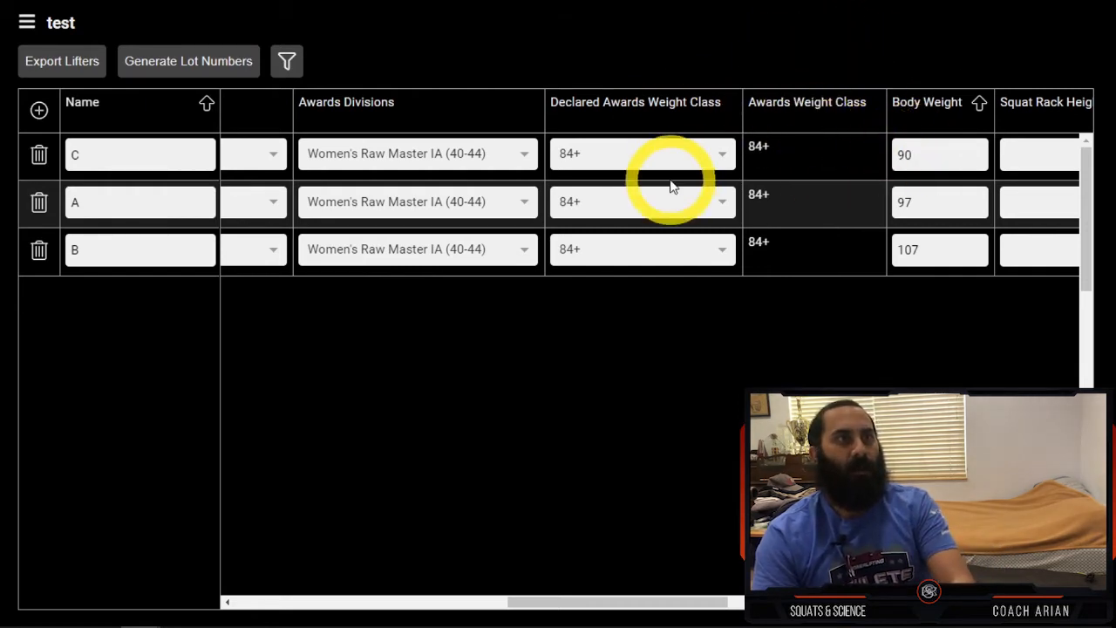
click(634, 157)
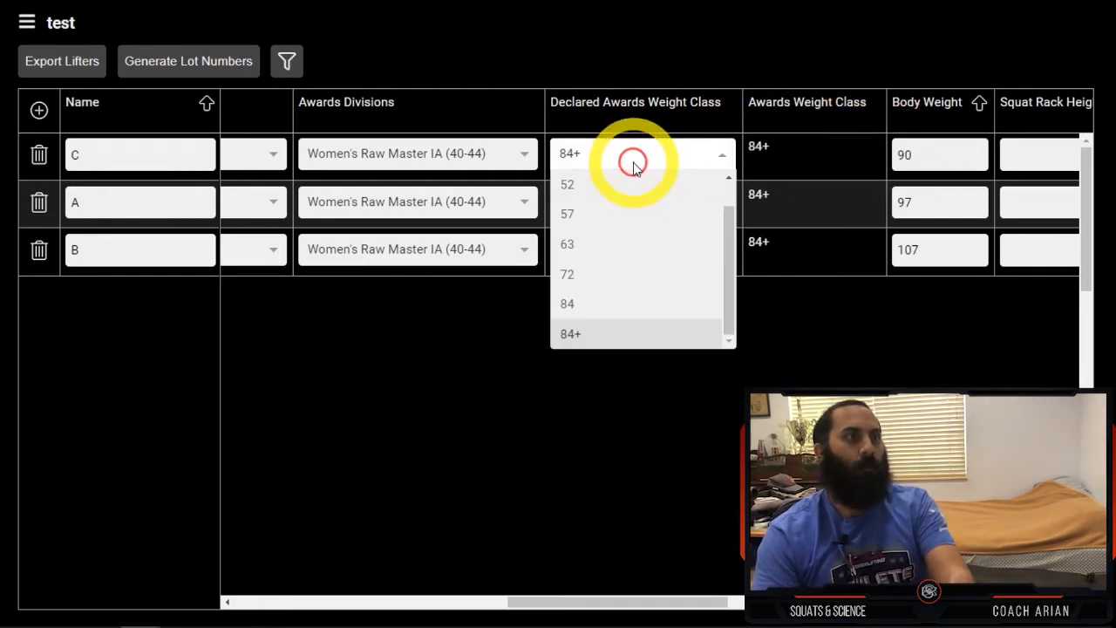
click(615, 305)
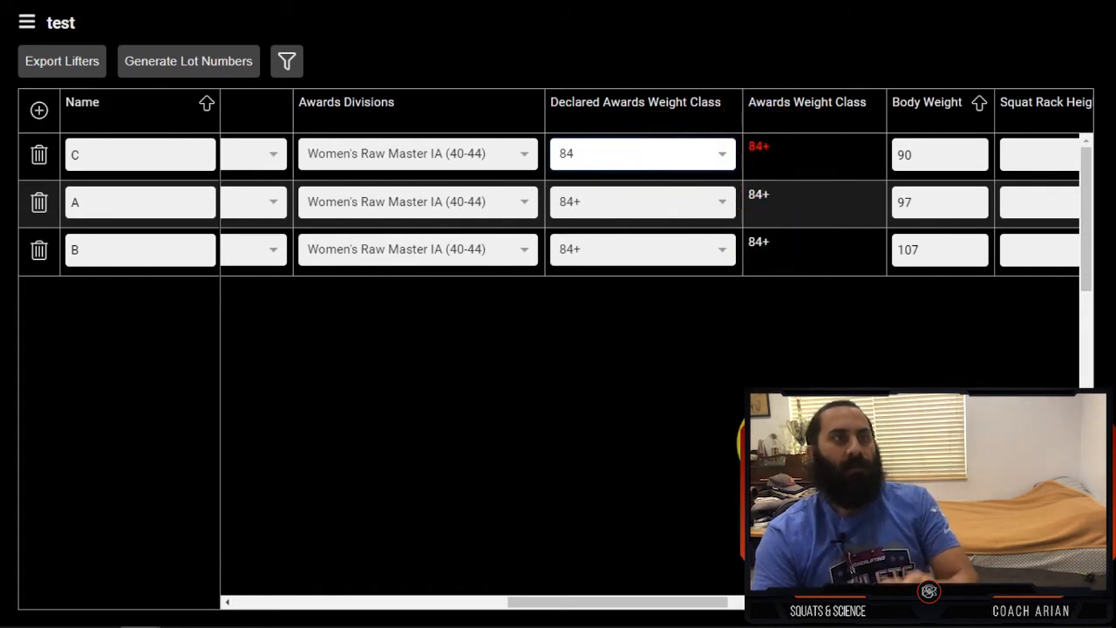
click(638, 154)
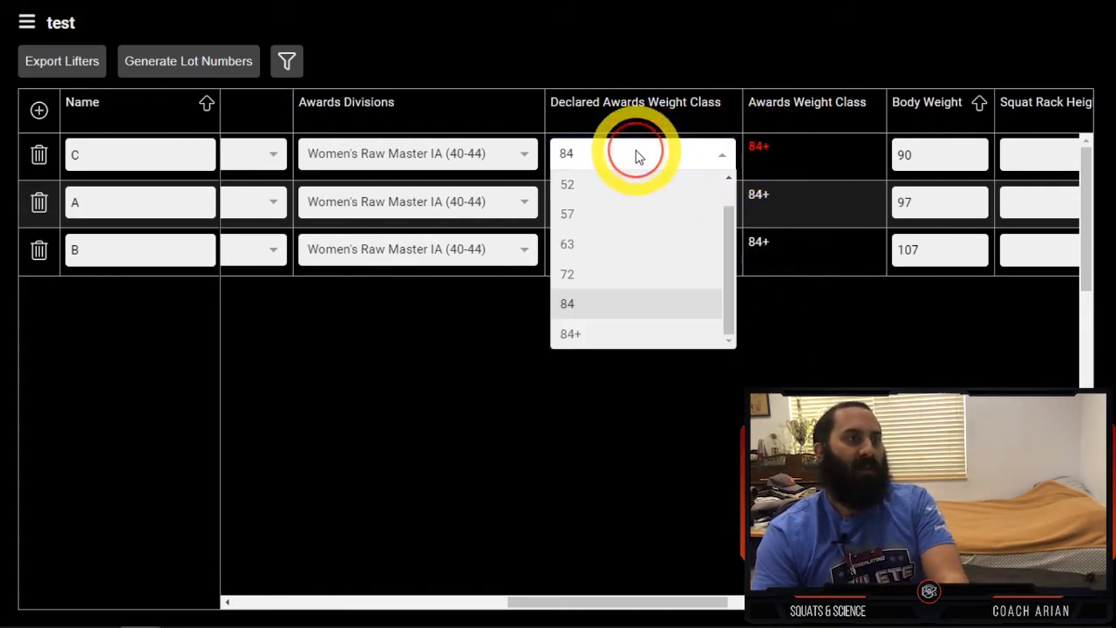
click(610, 334)
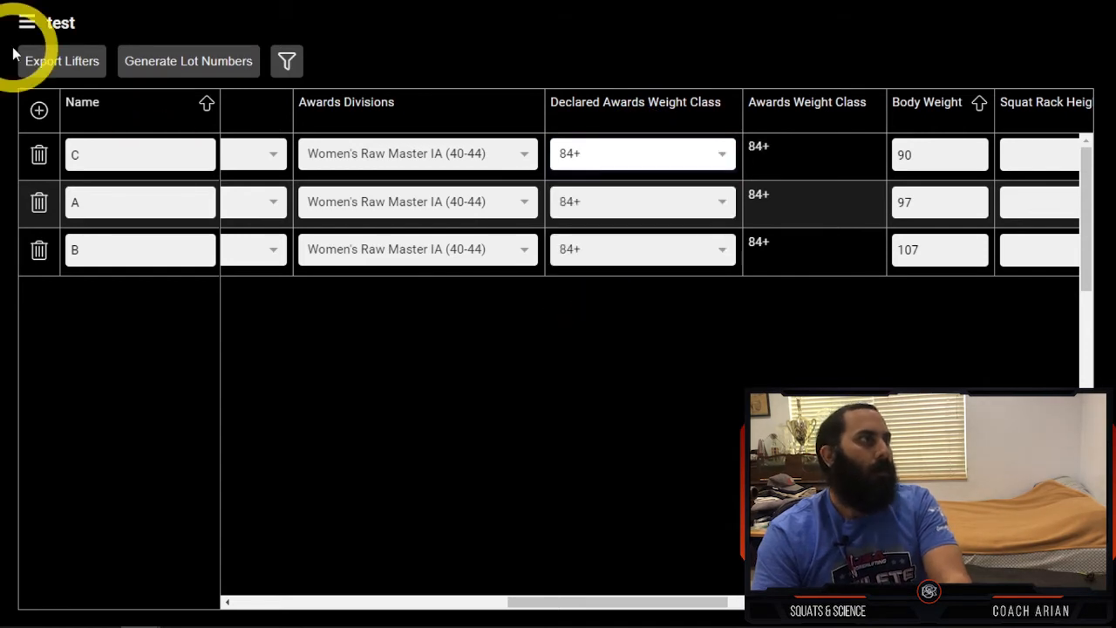
Step: Open the meet's weigh-in entry table and review its columns through the opening deadlift attempts
click(27, 23)
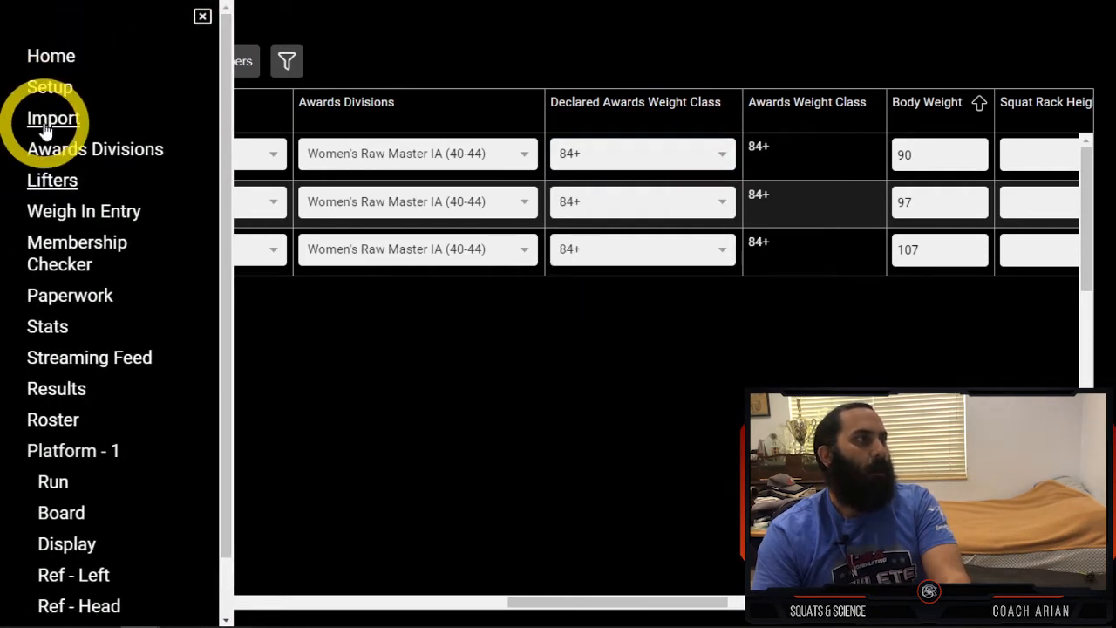
click(78, 211)
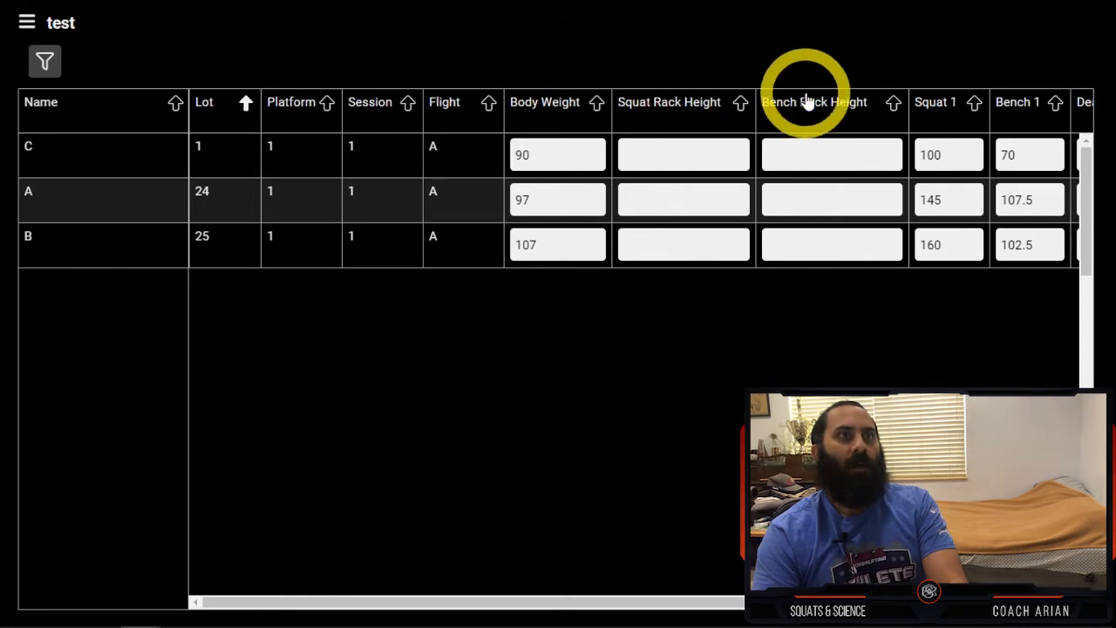
mouse_move(775, 622)
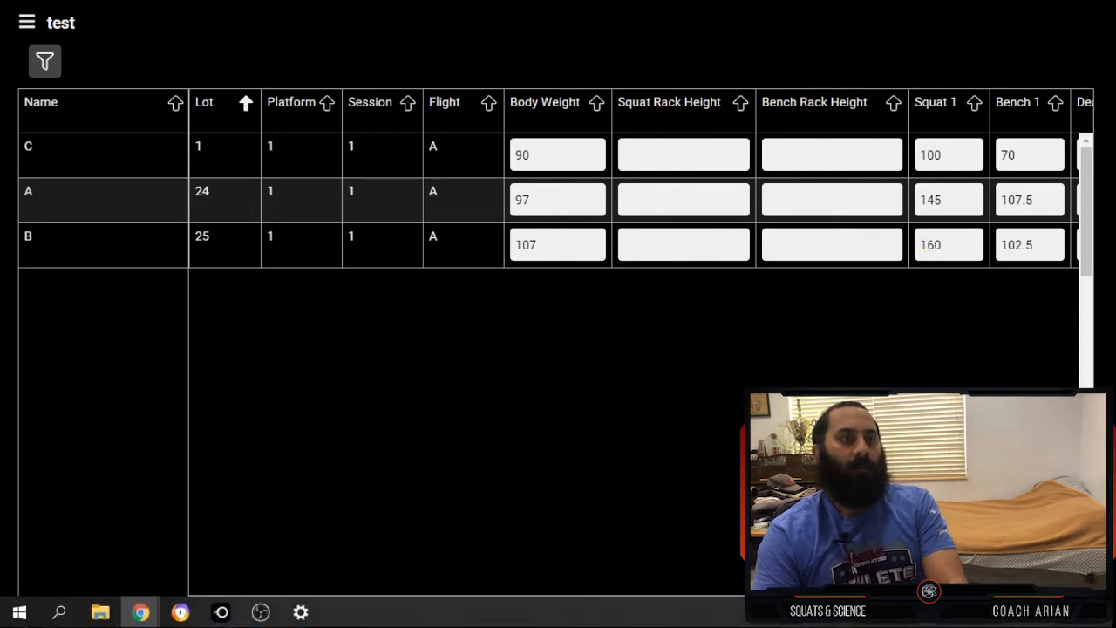
drag(813, 602, 884, 602)
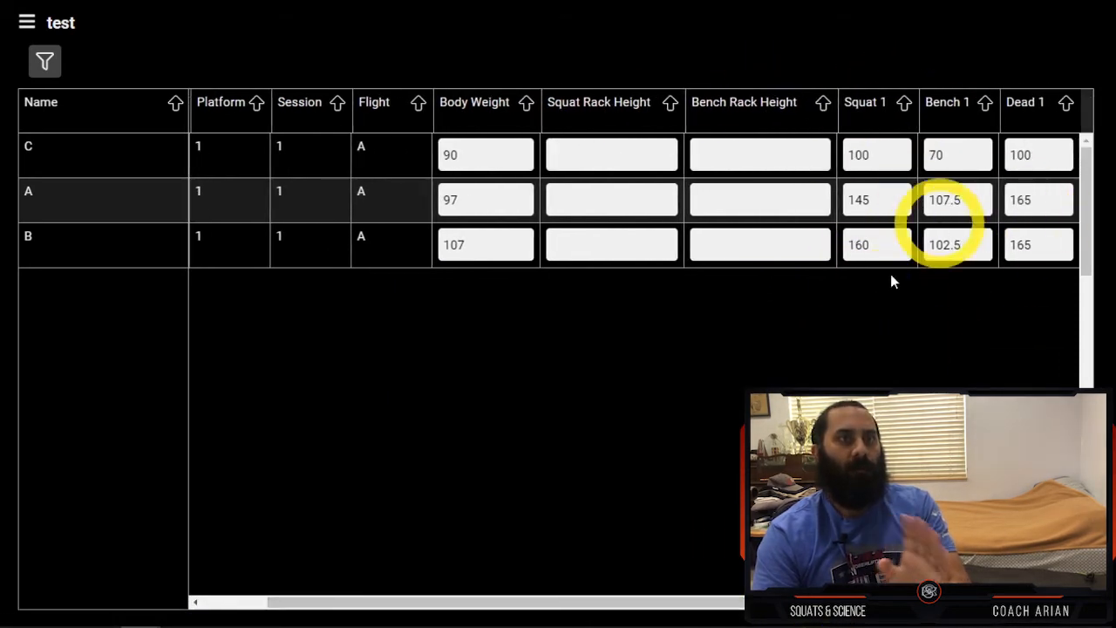
scroll(818, 389, left, 1)
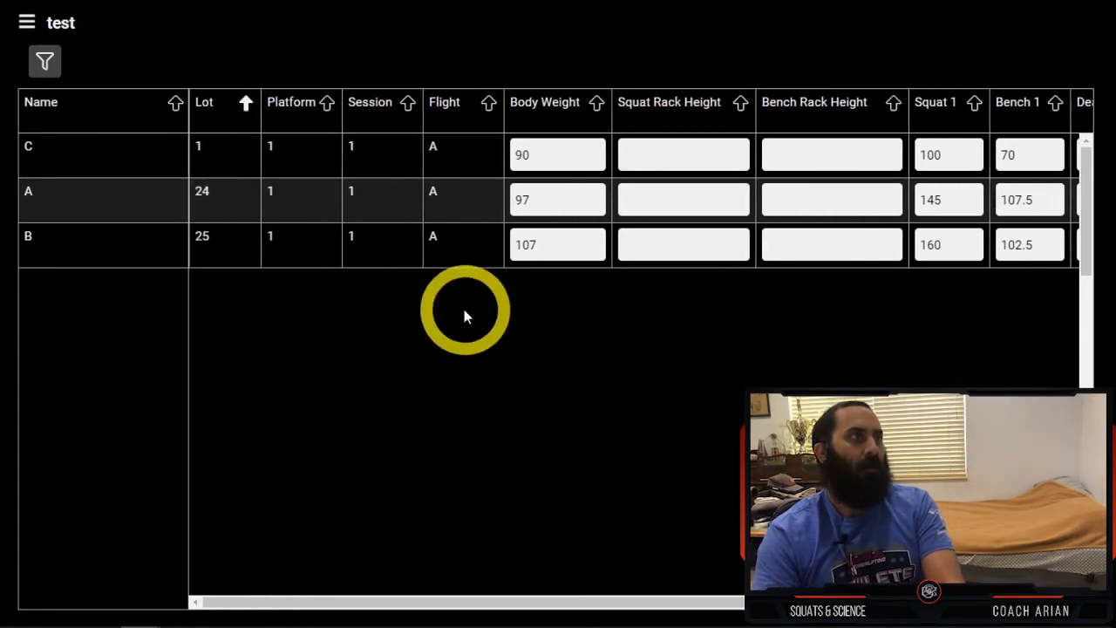
Step: Sort the weigh-in table by name, by lot and by session, ending with the name order
click(175, 105)
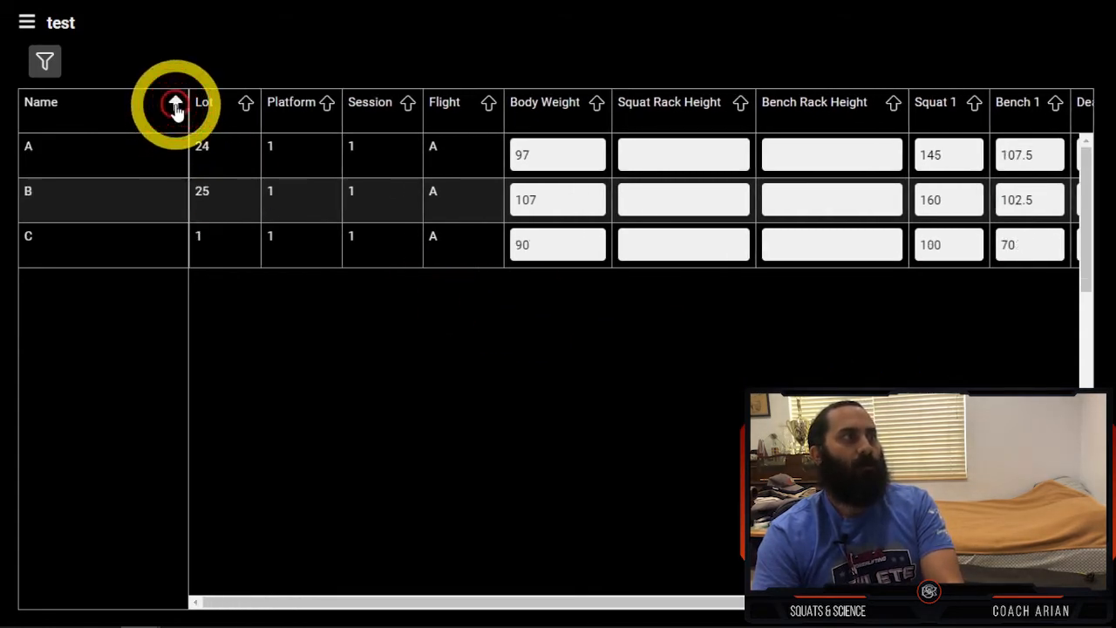
click(245, 104)
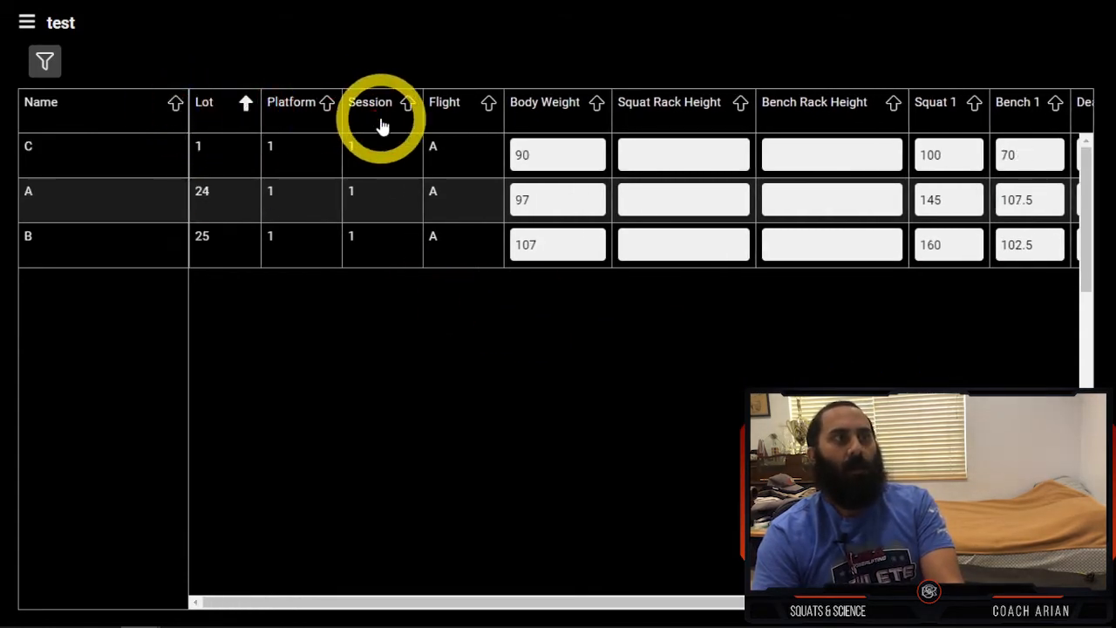
click(407, 104)
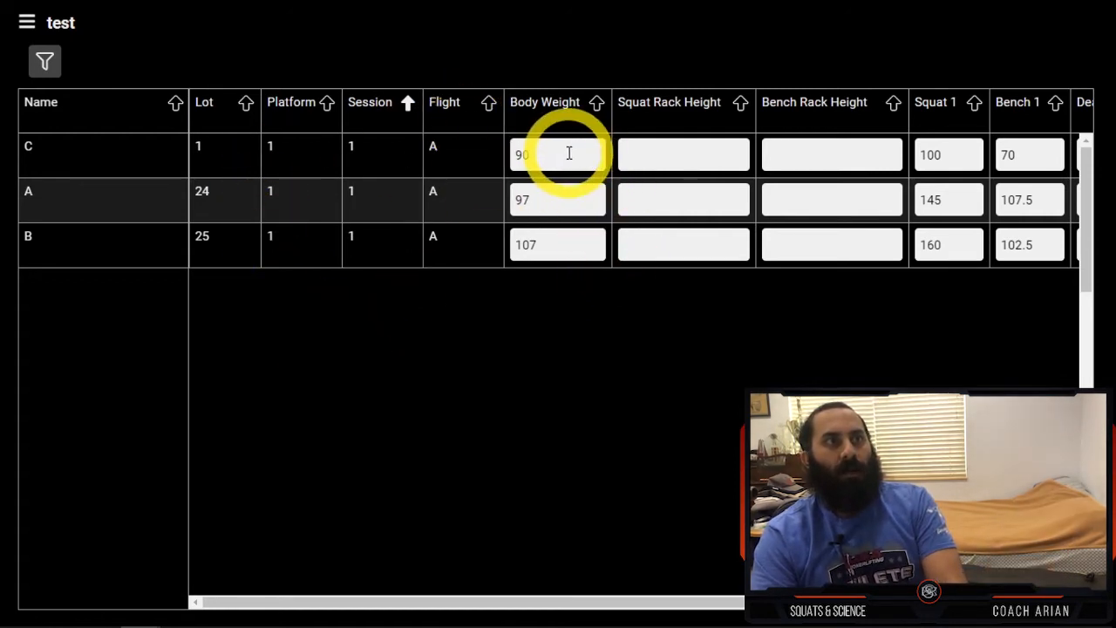
scroll(692, 171, right, 2)
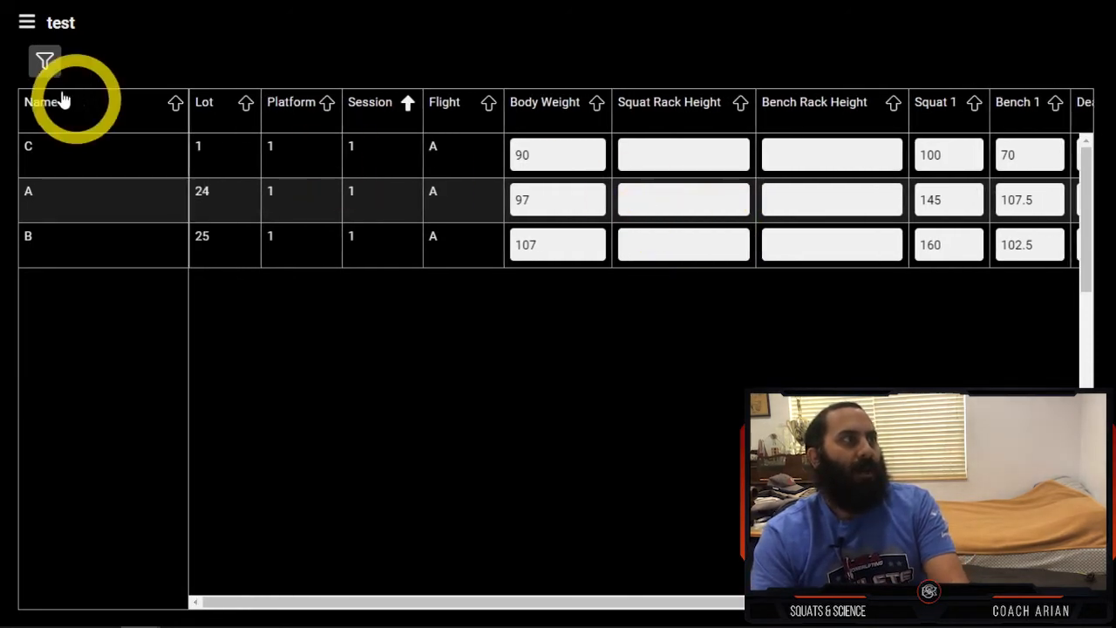
click(175, 105)
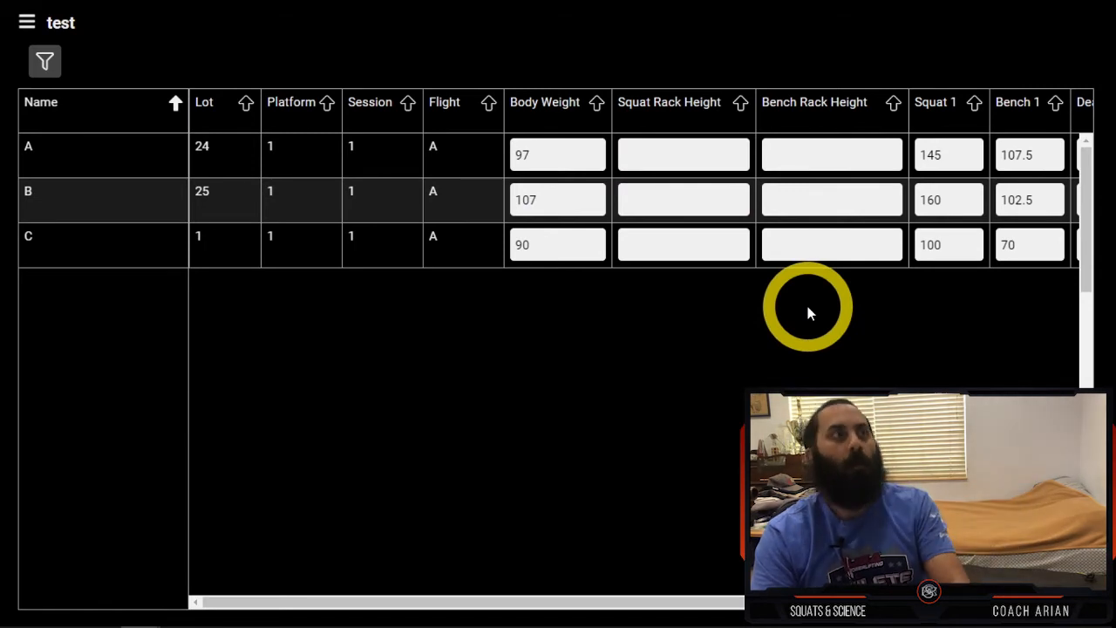
Step: Open the run page for Platform 1, and start and reset the clock on lifter C's Bench 3 attempt
click(26, 23)
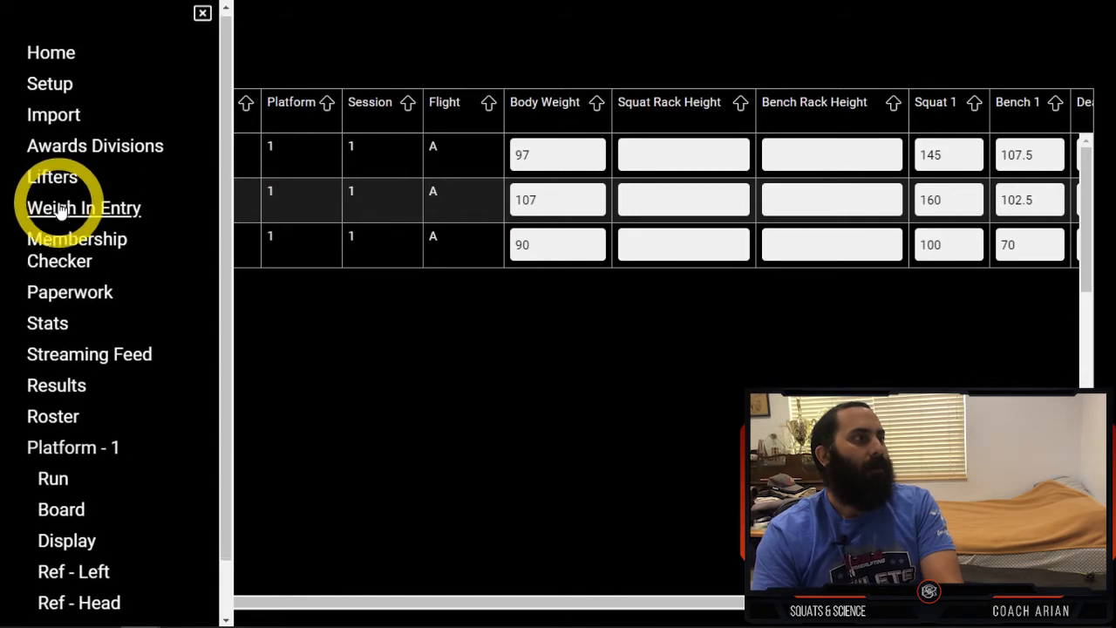
scroll(54, 205, down, 2)
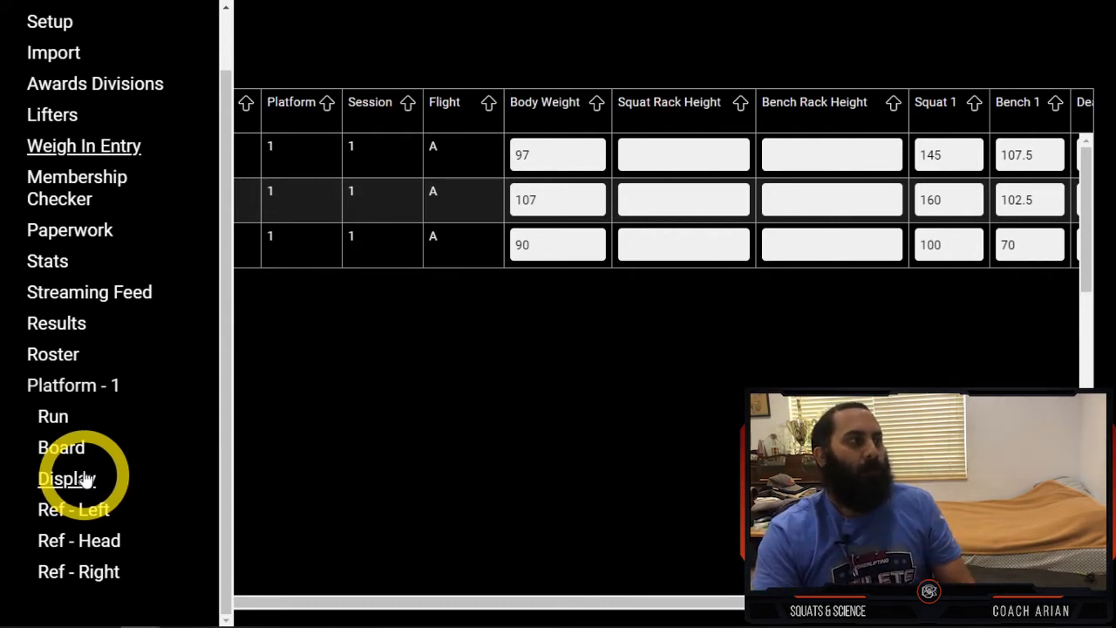
click(53, 418)
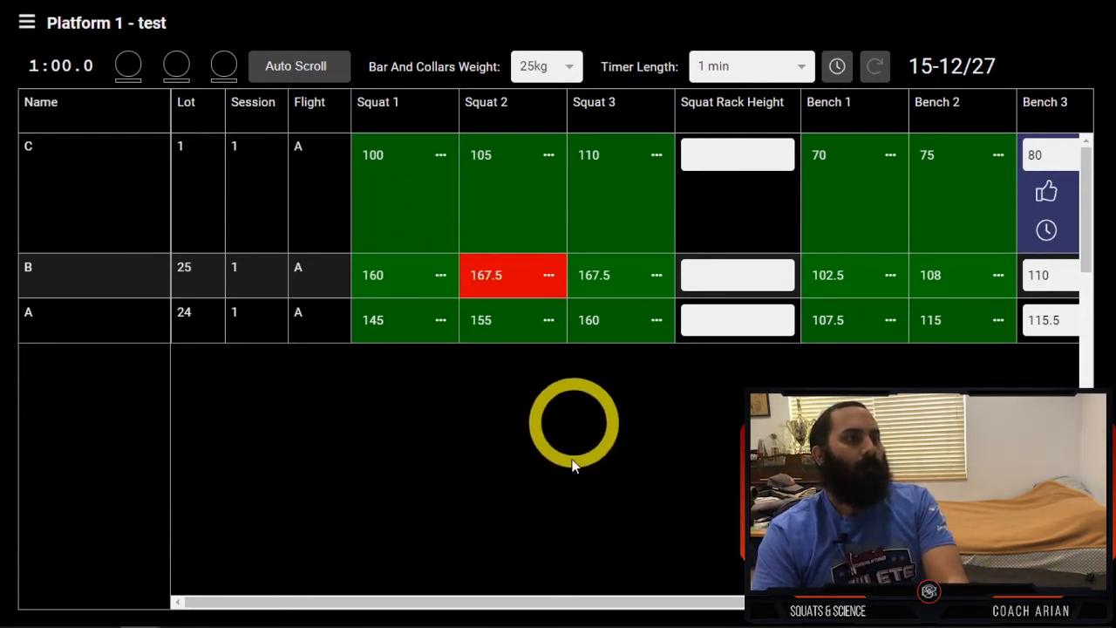
drag(563, 602, 879, 603)
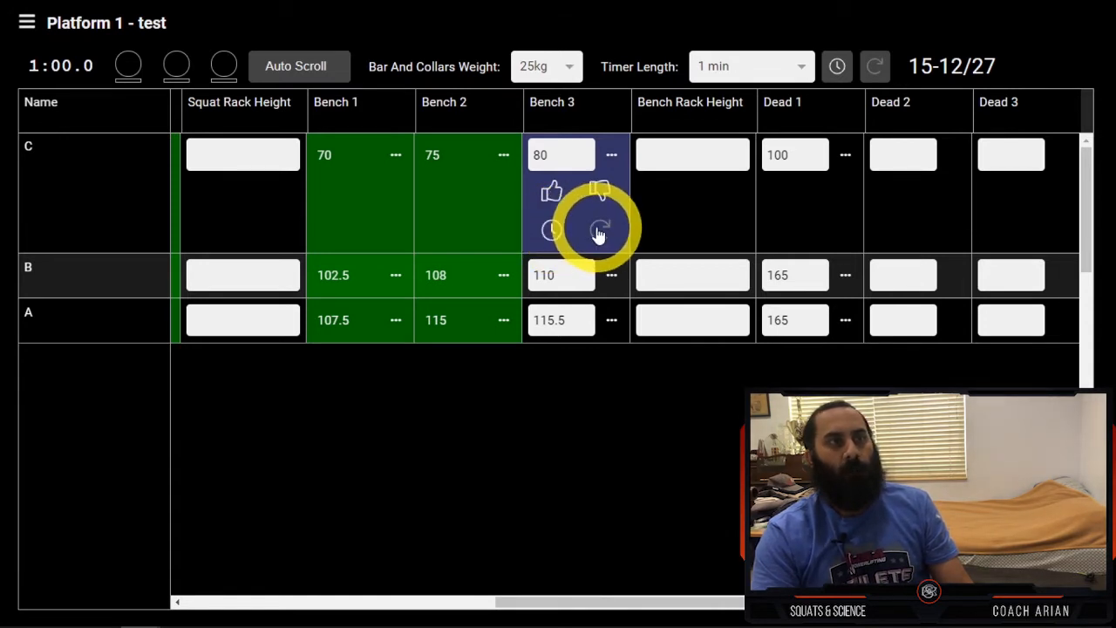
click(552, 231)
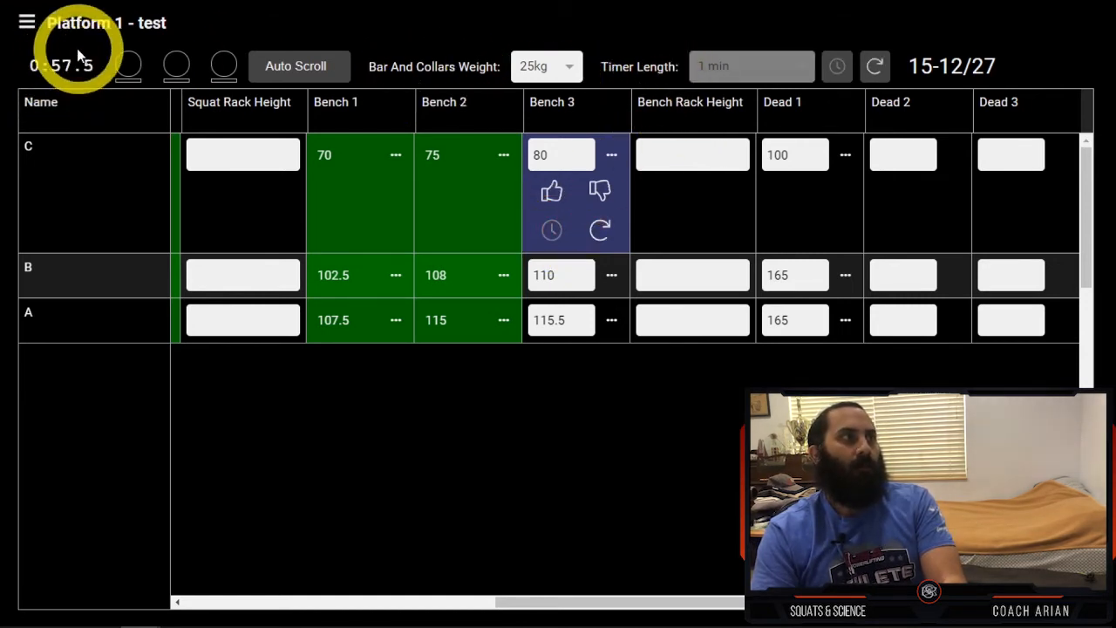
click(600, 230)
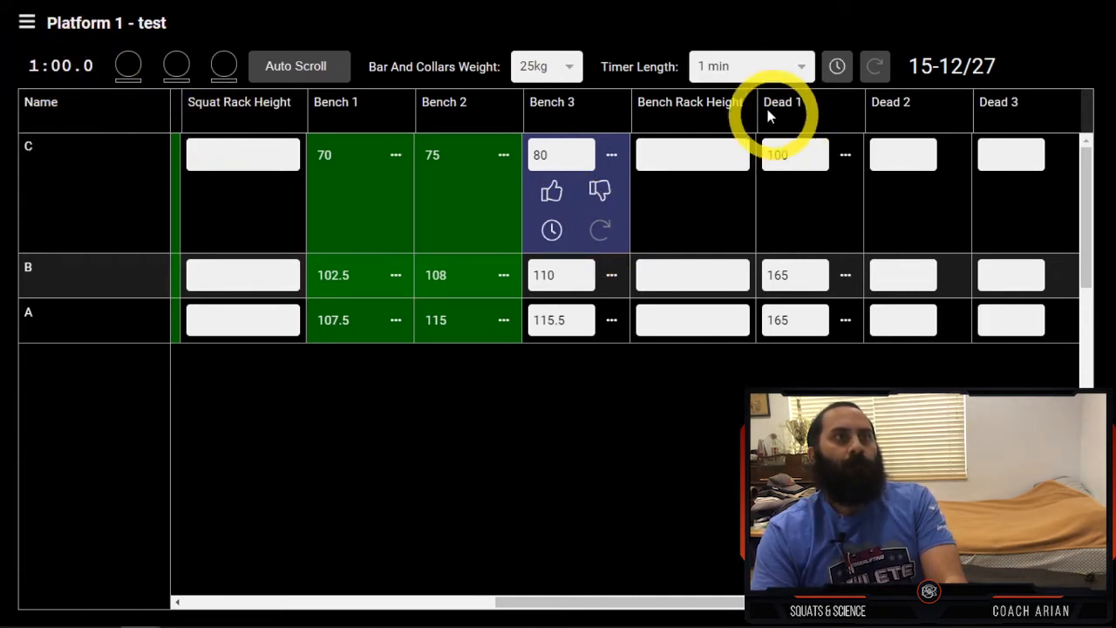
Step: Set the timer length for Platform 1 to 10 min
click(738, 77)
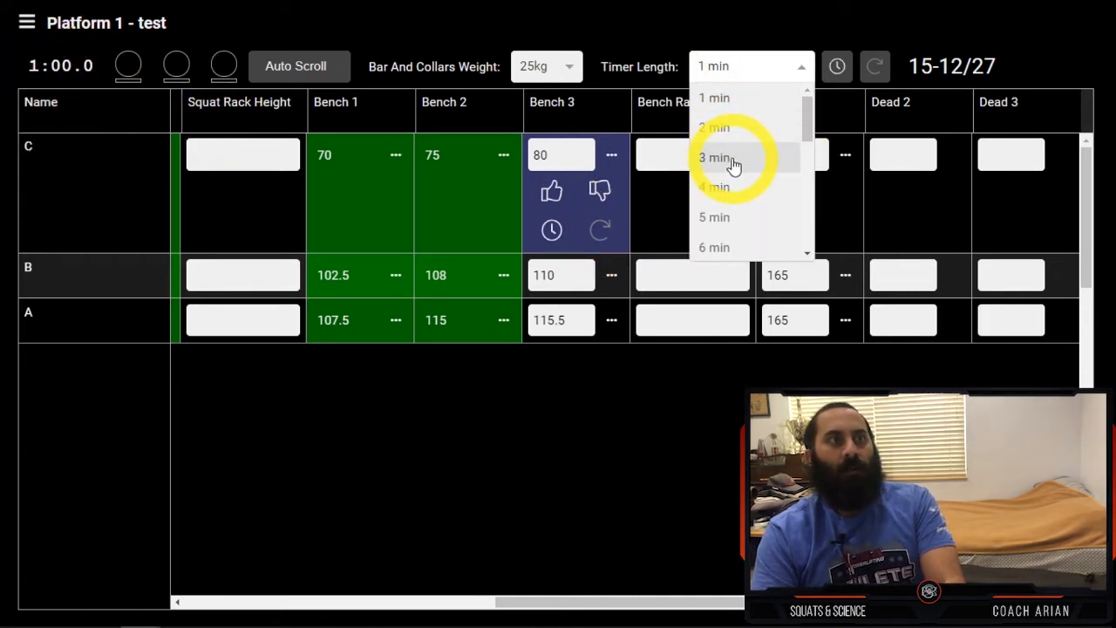
scroll(732, 166, down, 4)
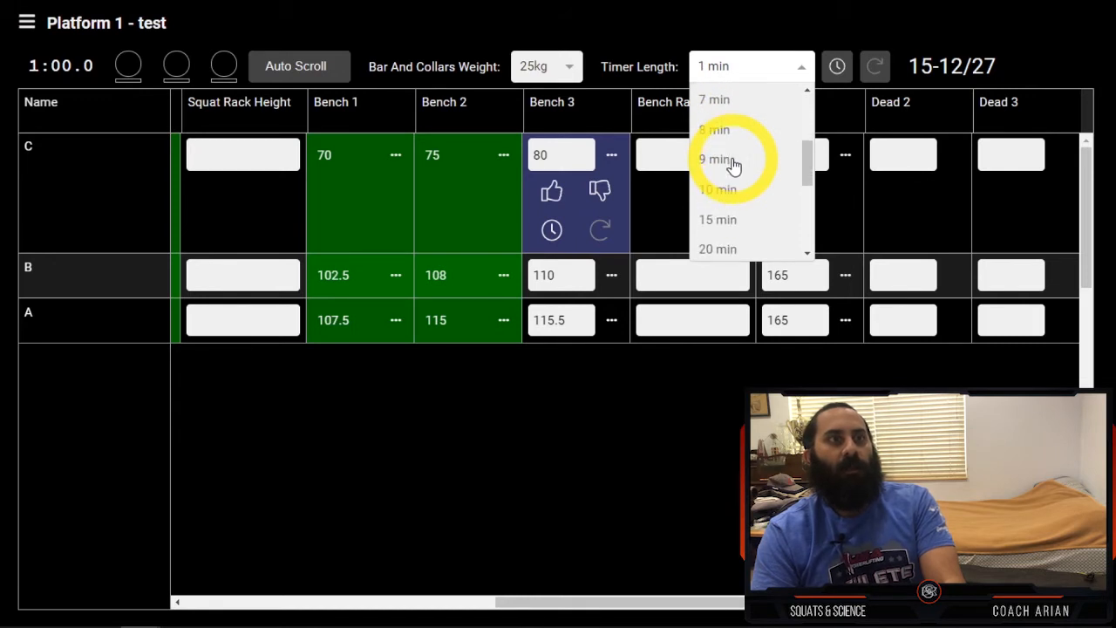
click(717, 190)
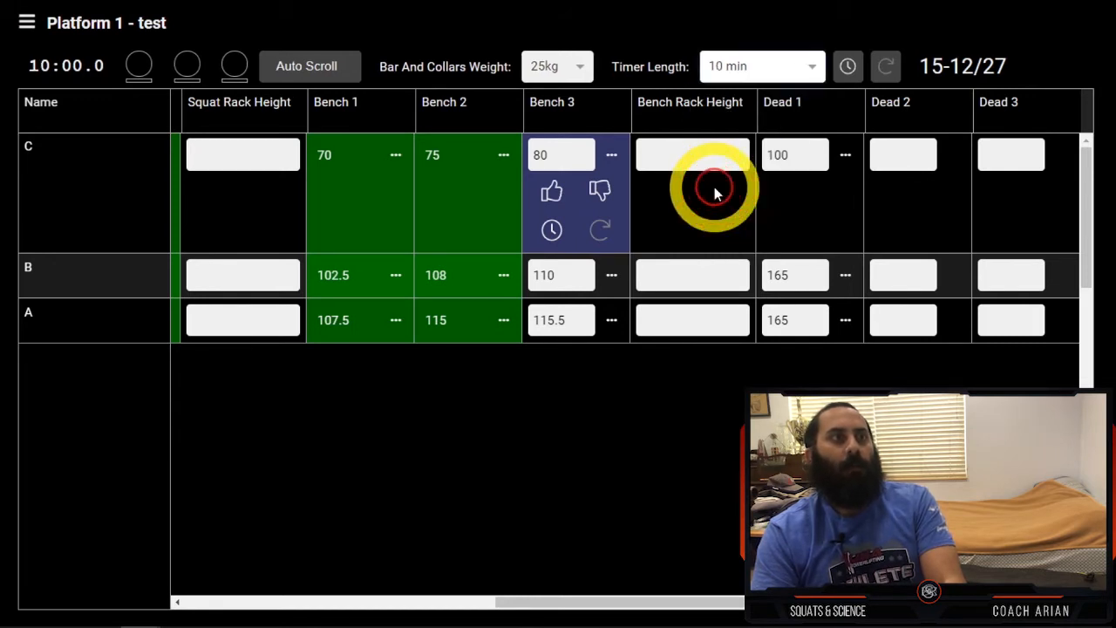
Step: Start and reset the 10-minute clock, first from lifter C's Bench 3 attempt and again with the general timer controls
click(552, 230)
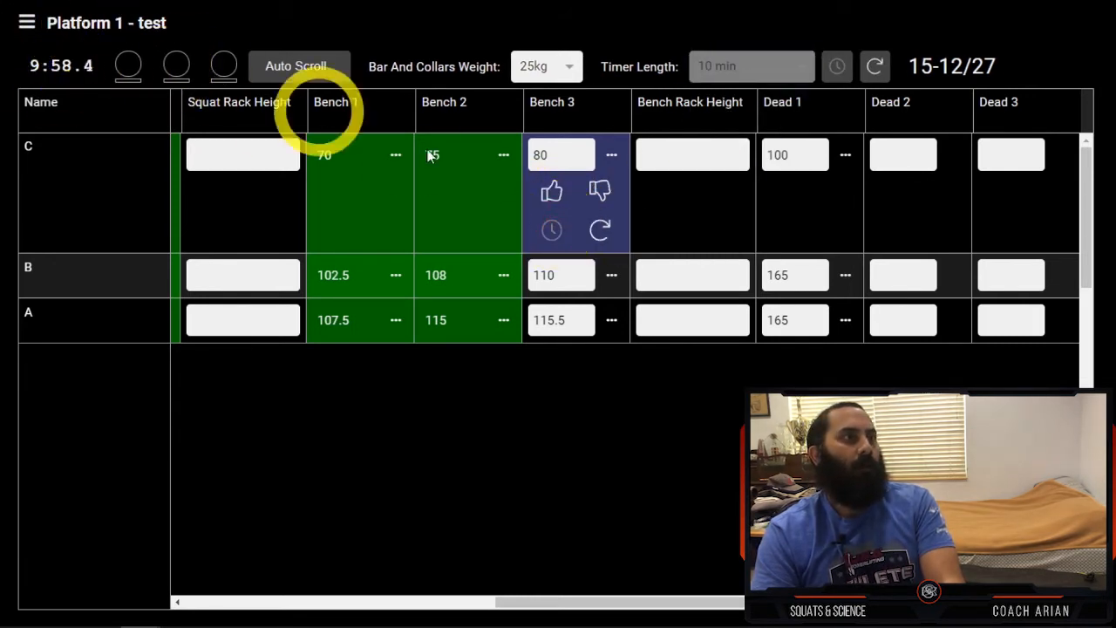
click(602, 234)
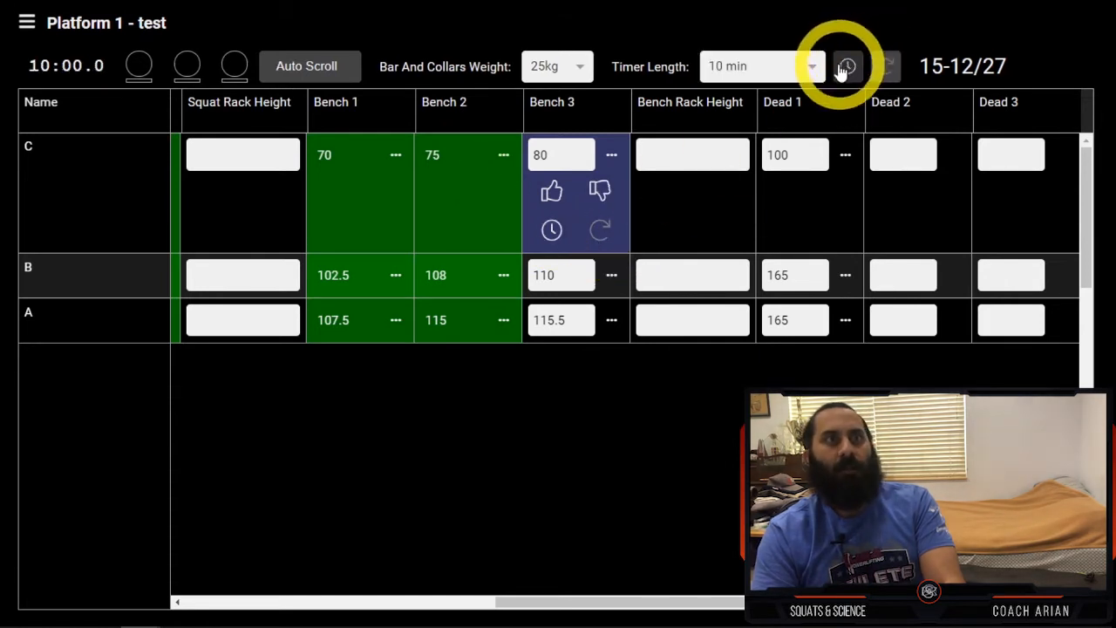
click(843, 68)
click(873, 68)
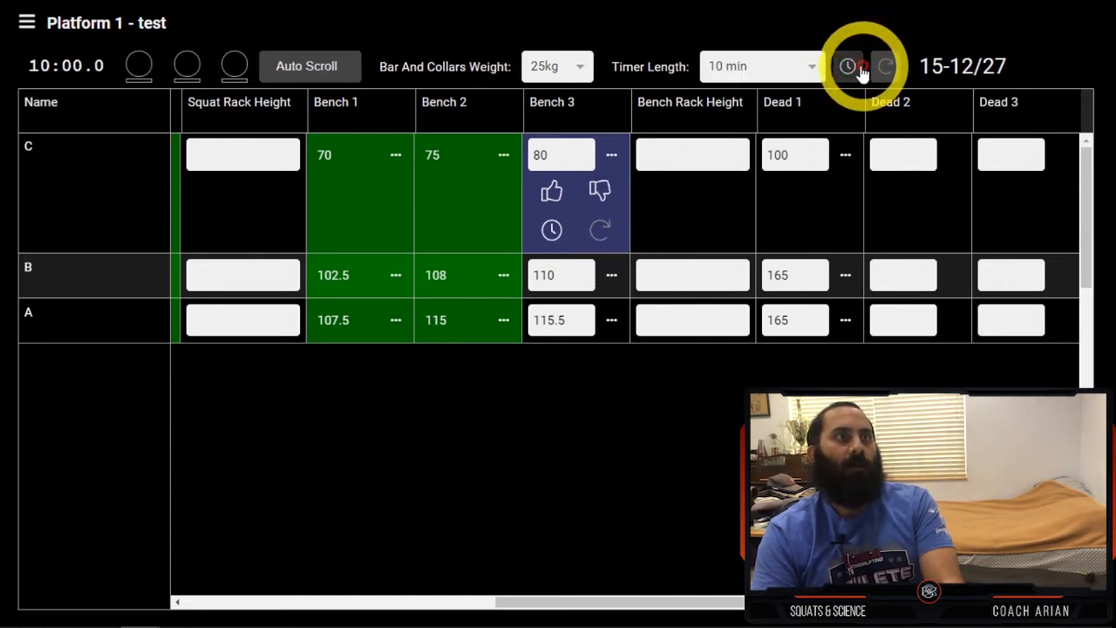
Step: Set the timer length for Platform 1 to 1 min
click(800, 68)
scroll(764, 137, up, 3)
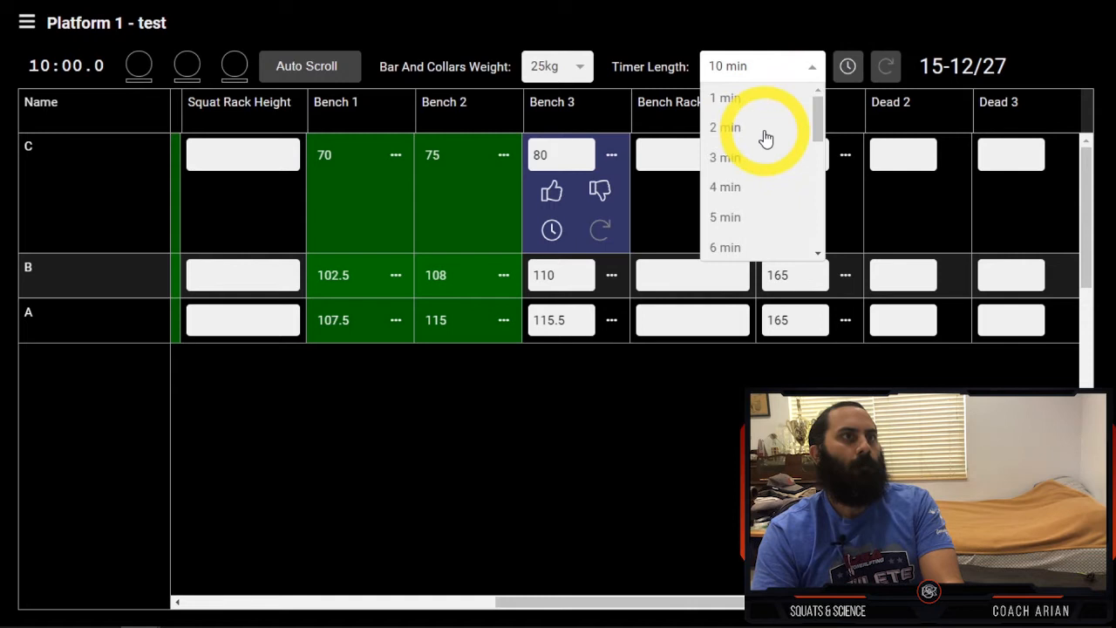
click(730, 100)
Step: Change the bar and collars weight to 15kg, and set it back to 25kg
click(529, 69)
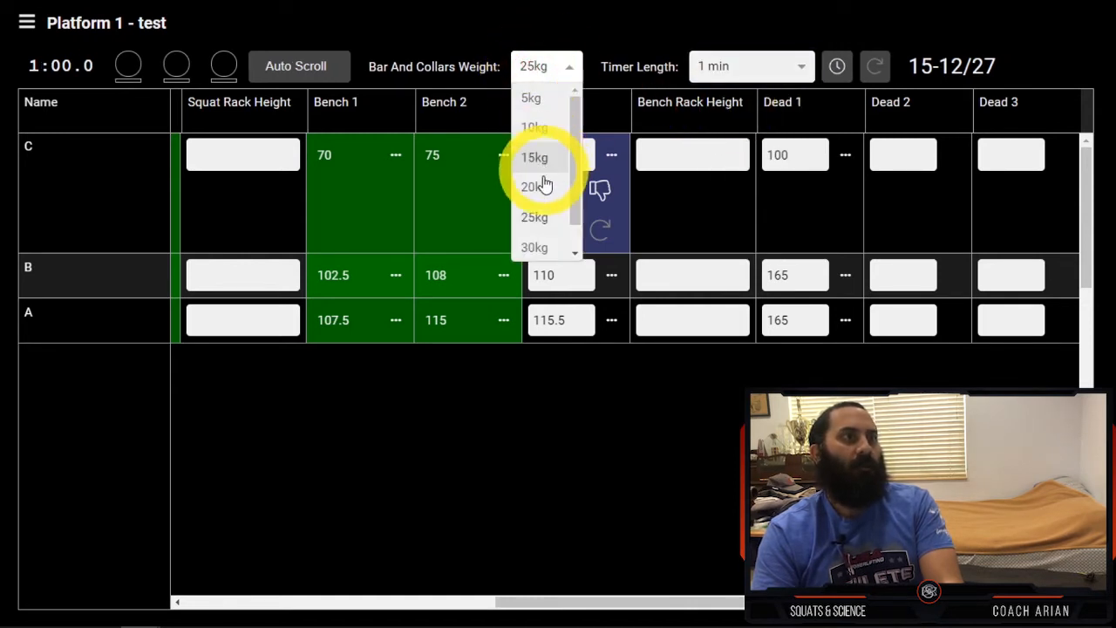
scroll(542, 200, down, 1)
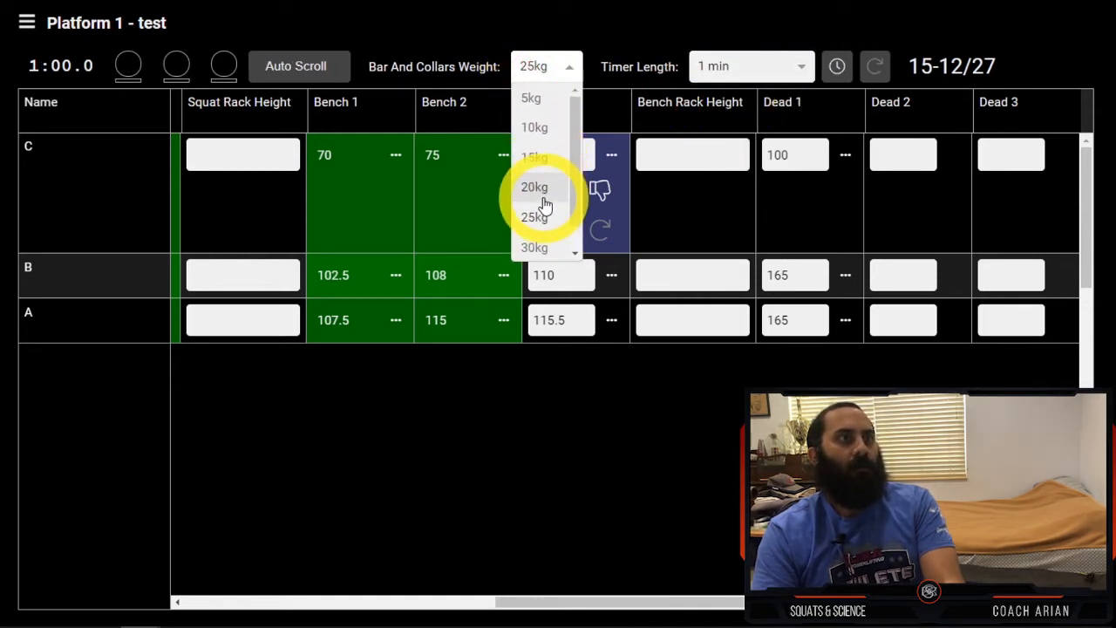
scroll(541, 188, up, 1)
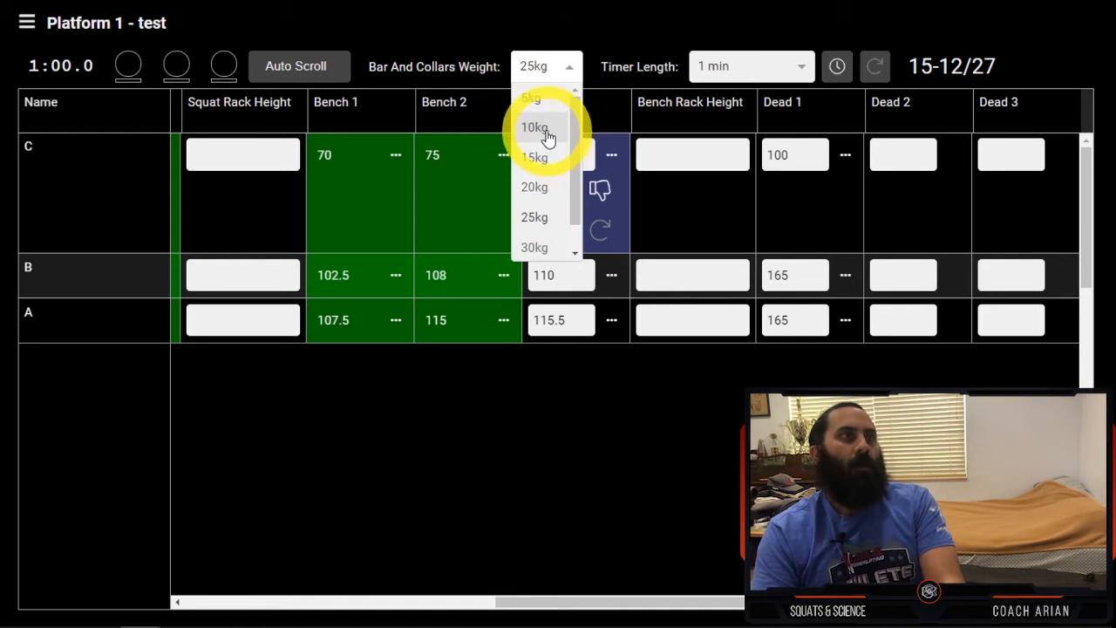
click(542, 154)
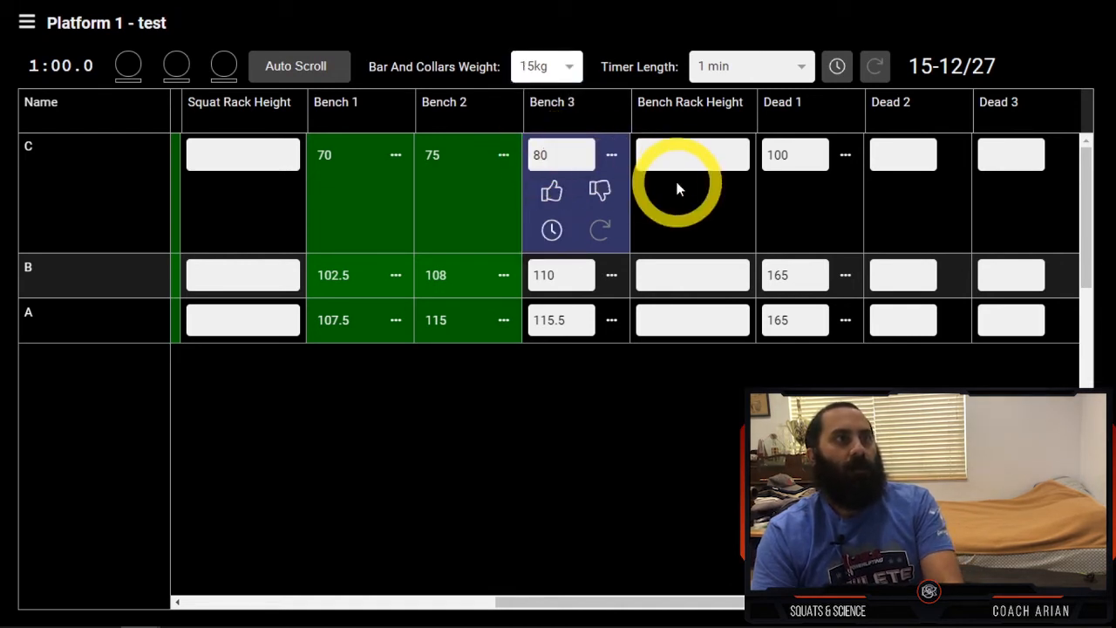
click(563, 69)
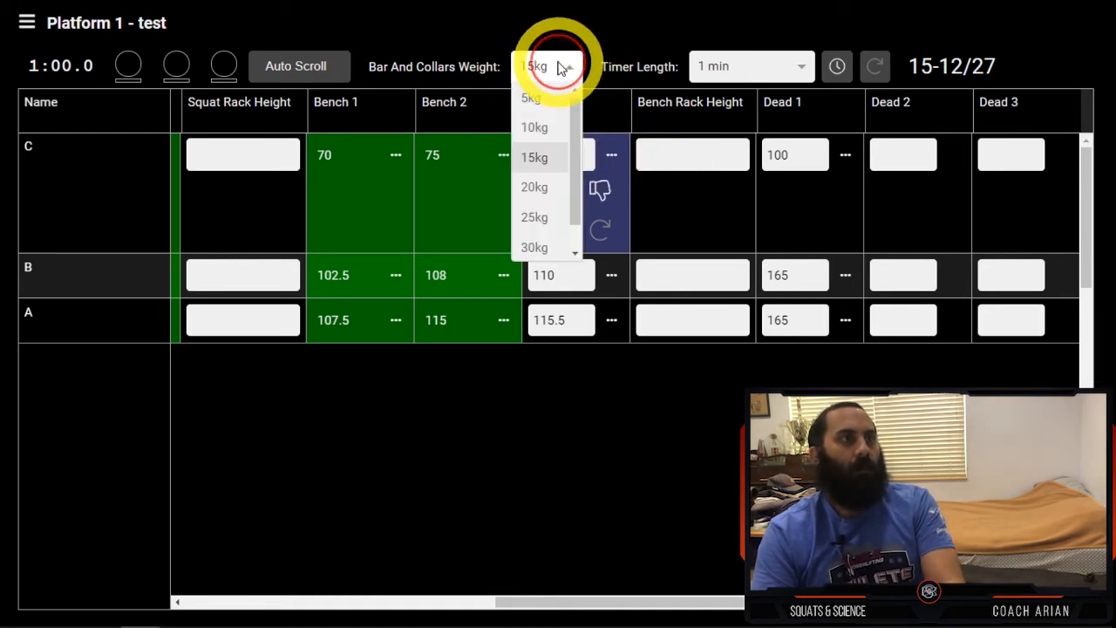
click(551, 222)
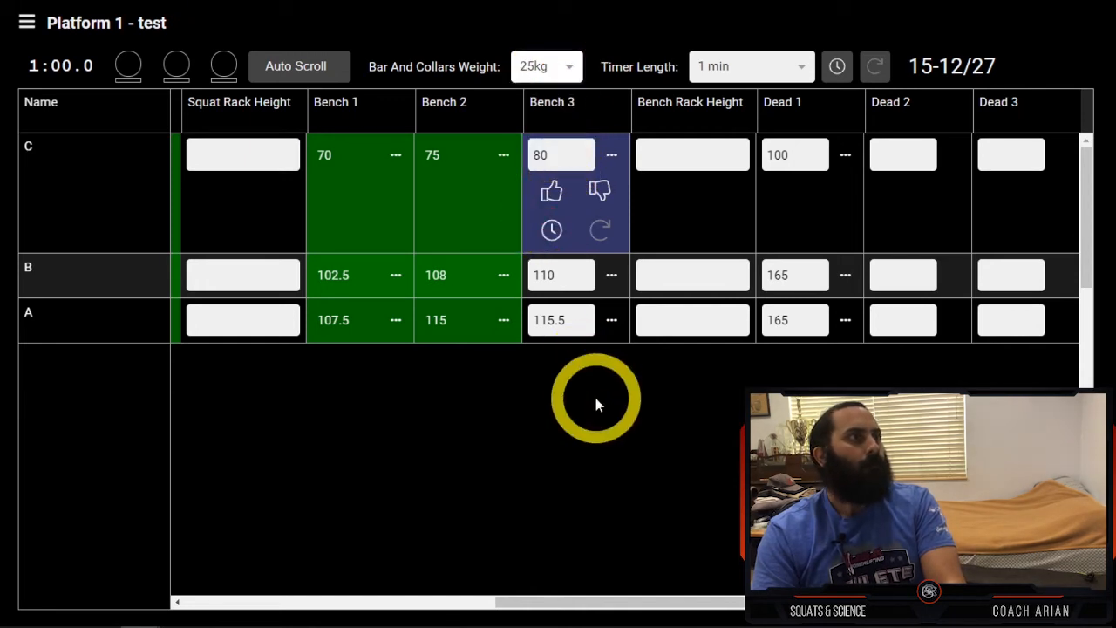
Step: Mark the Bench 3 attempts of lifters C, B and A as good
click(551, 194)
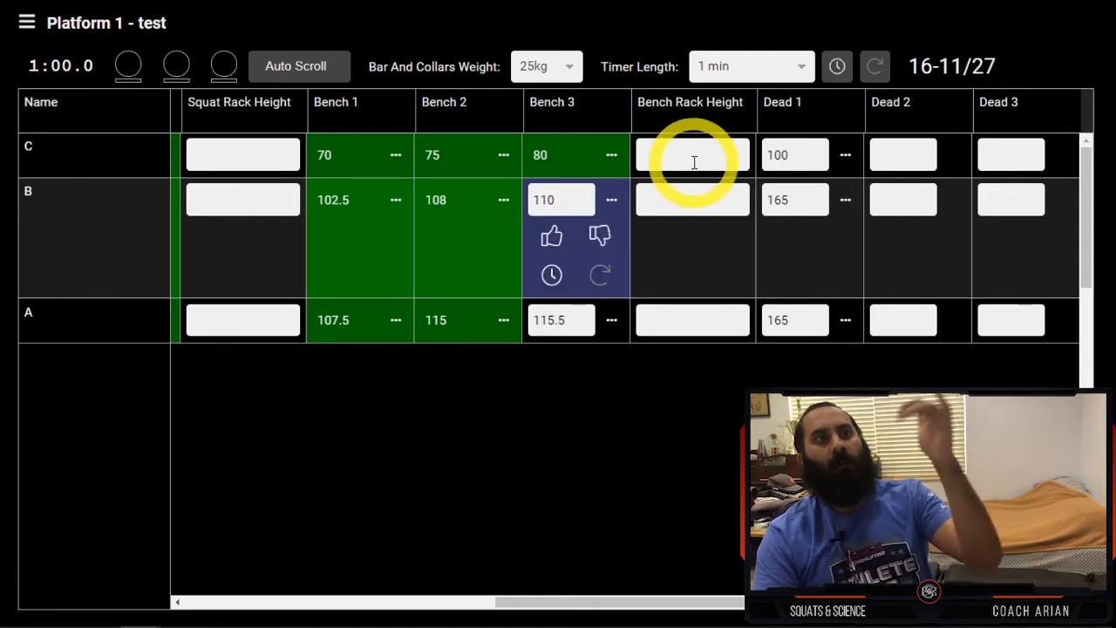
click(551, 241)
click(549, 280)
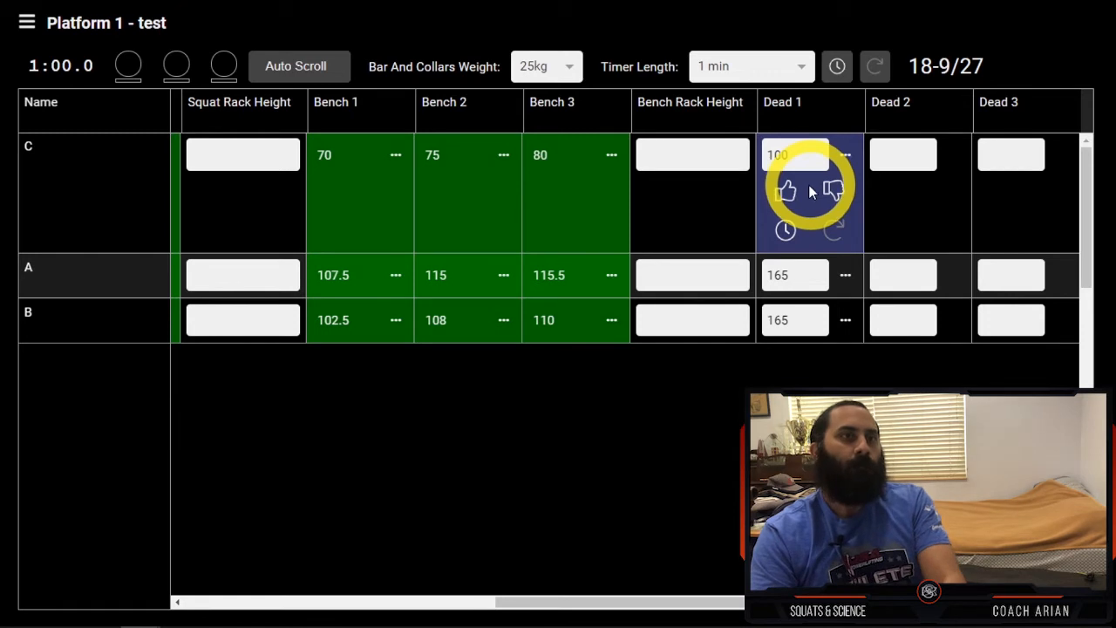
Step: Flag lifter C's Dead 1 as a World Record Attempt and view it on the Platform 1 display page
click(846, 158)
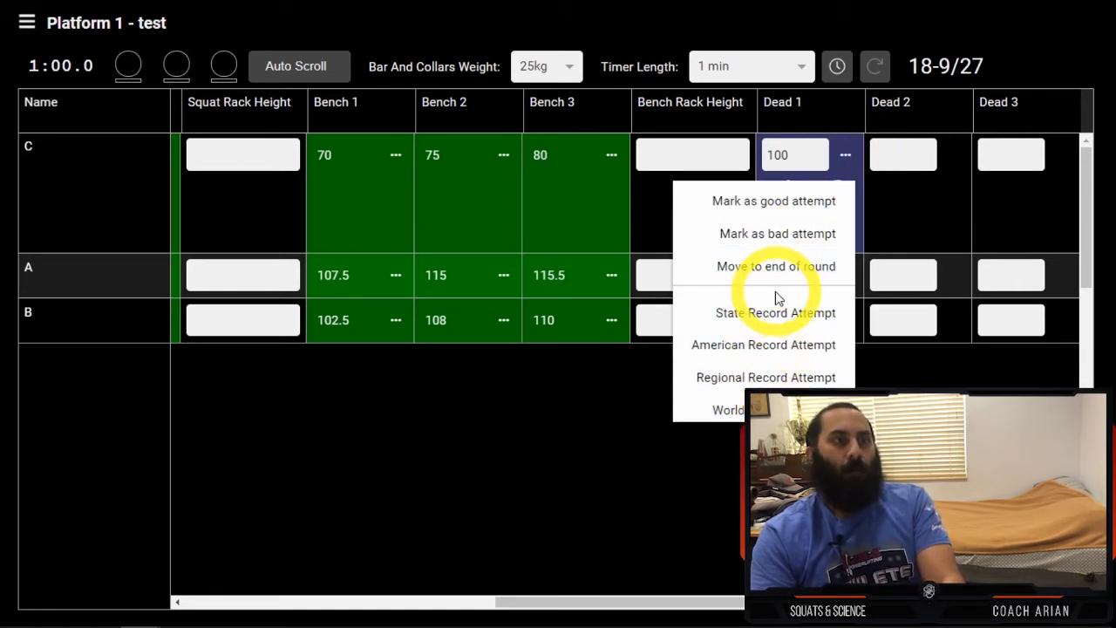
click(757, 405)
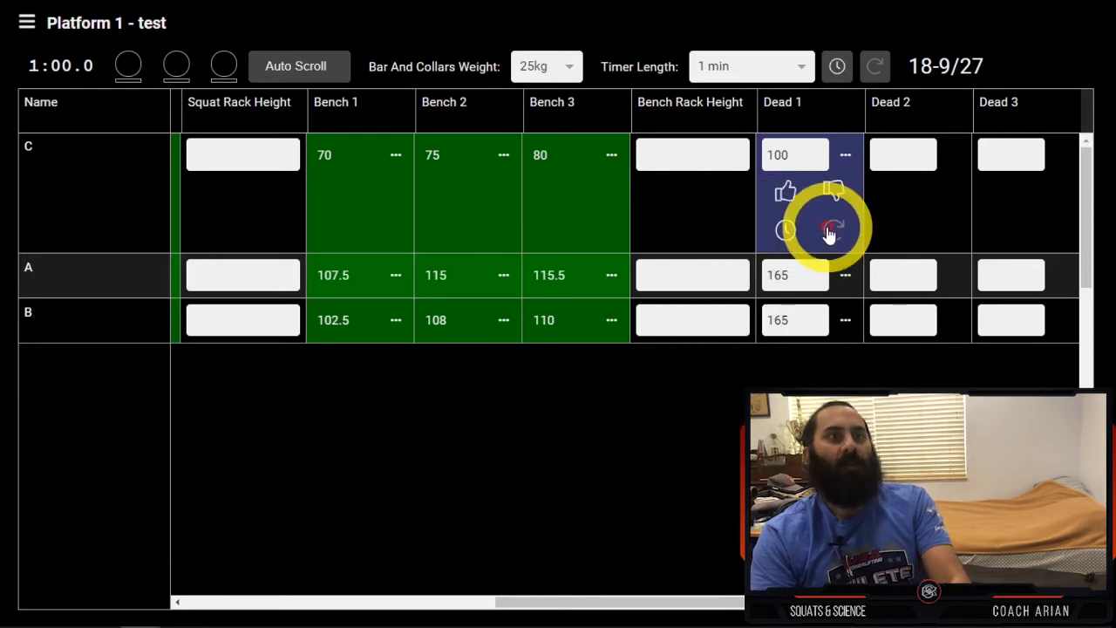
click(27, 22)
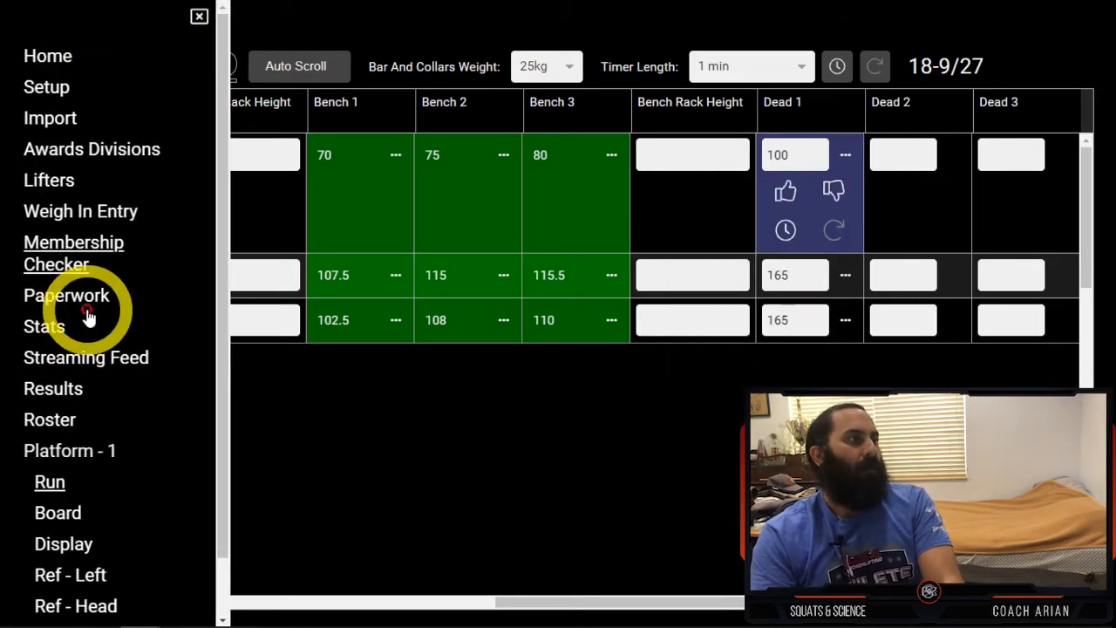
click(77, 542)
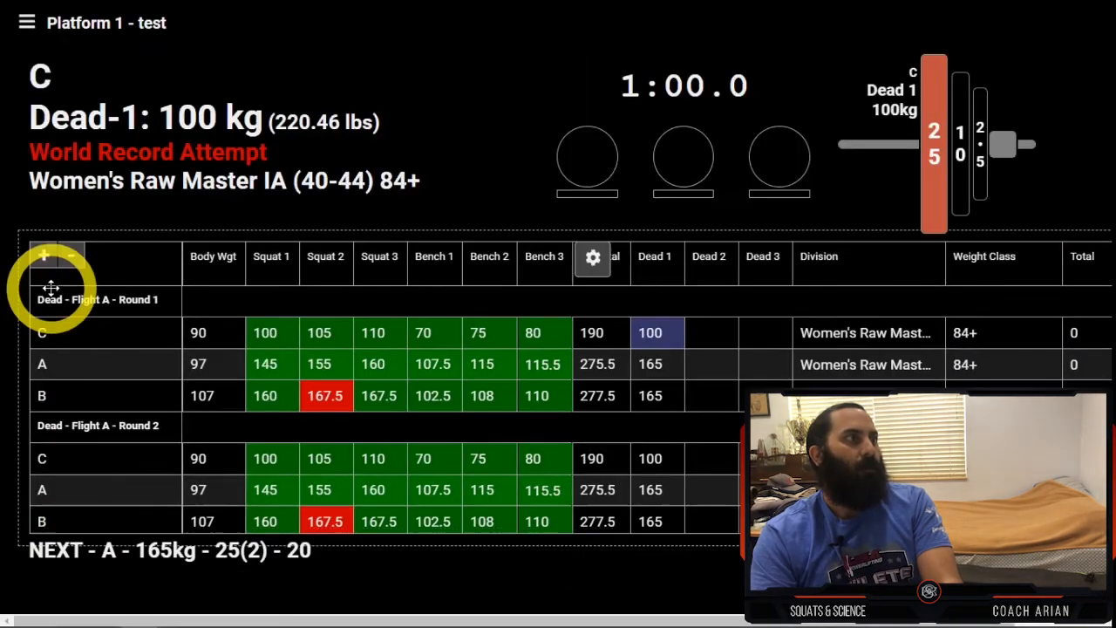
mouse_move(26, 167)
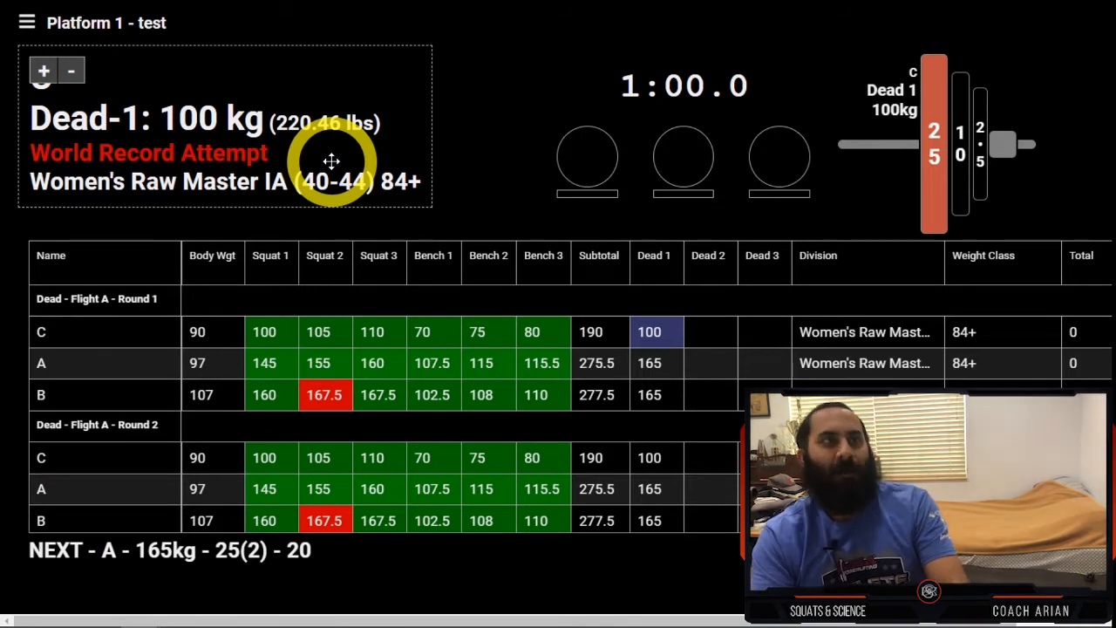
Step: Return to the Platform 1 run page and remove the World Record Attempt flag from lifter C's Dead 1
click(26, 22)
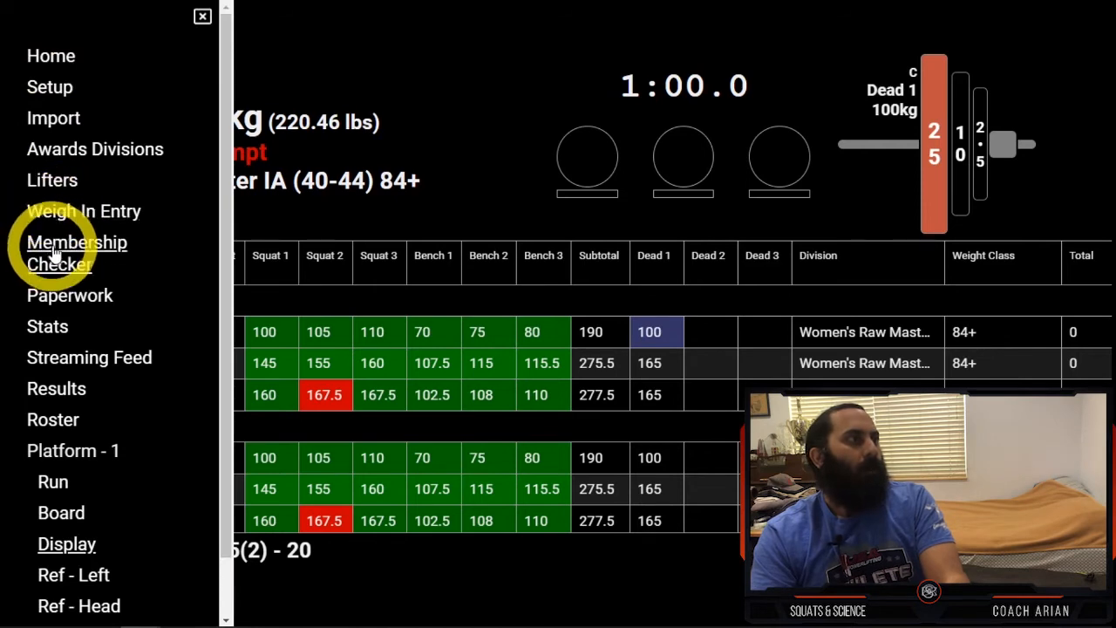
click(51, 481)
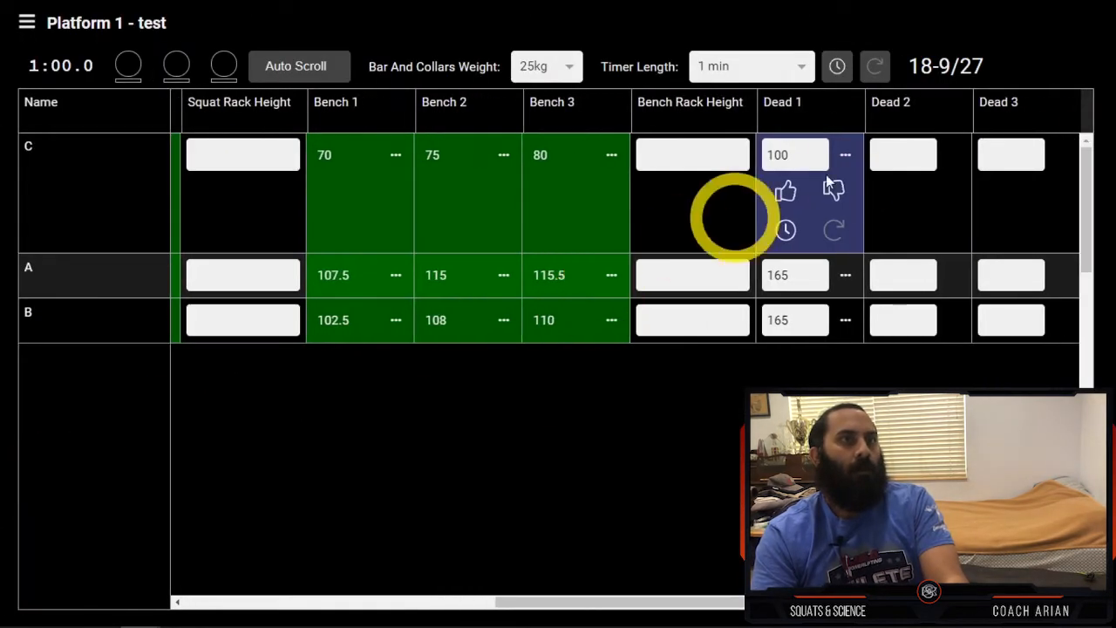
click(845, 155)
click(780, 377)
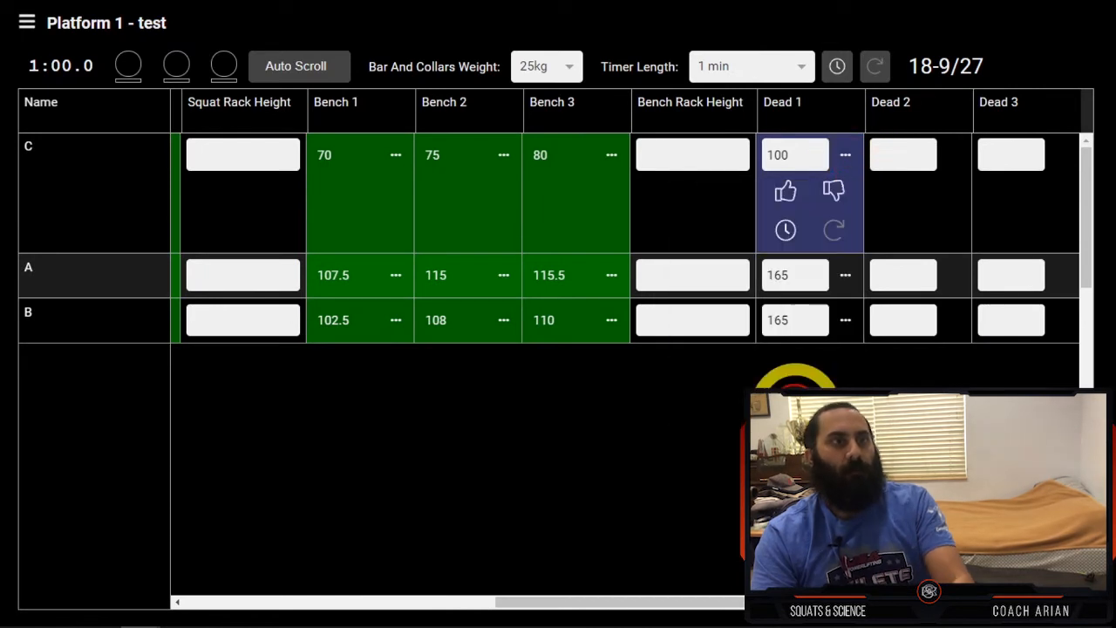
click(844, 155)
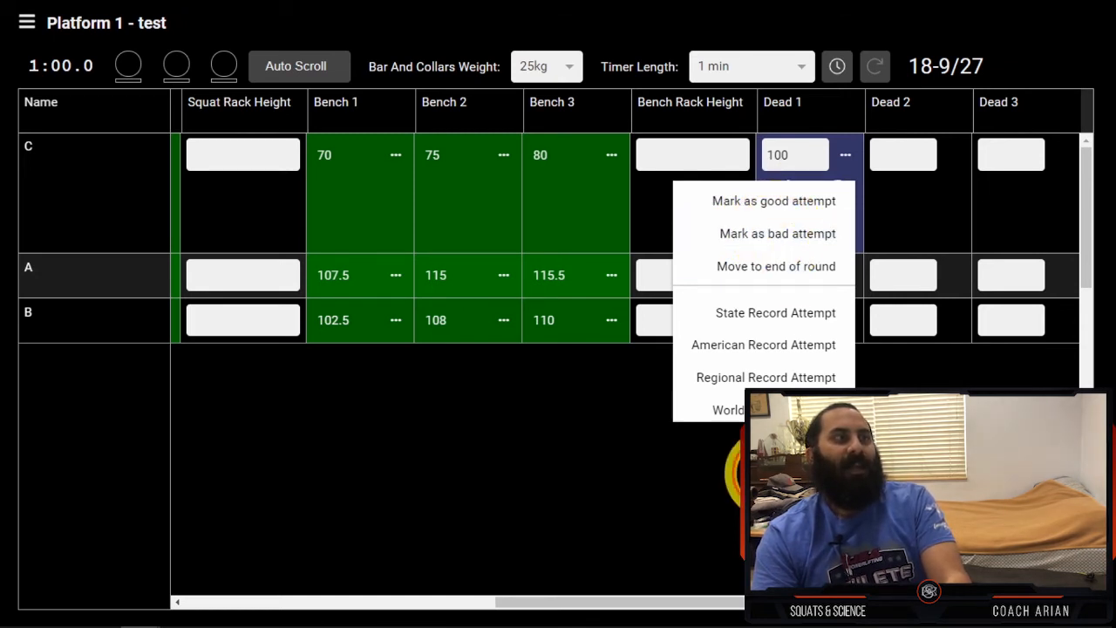
click(629, 416)
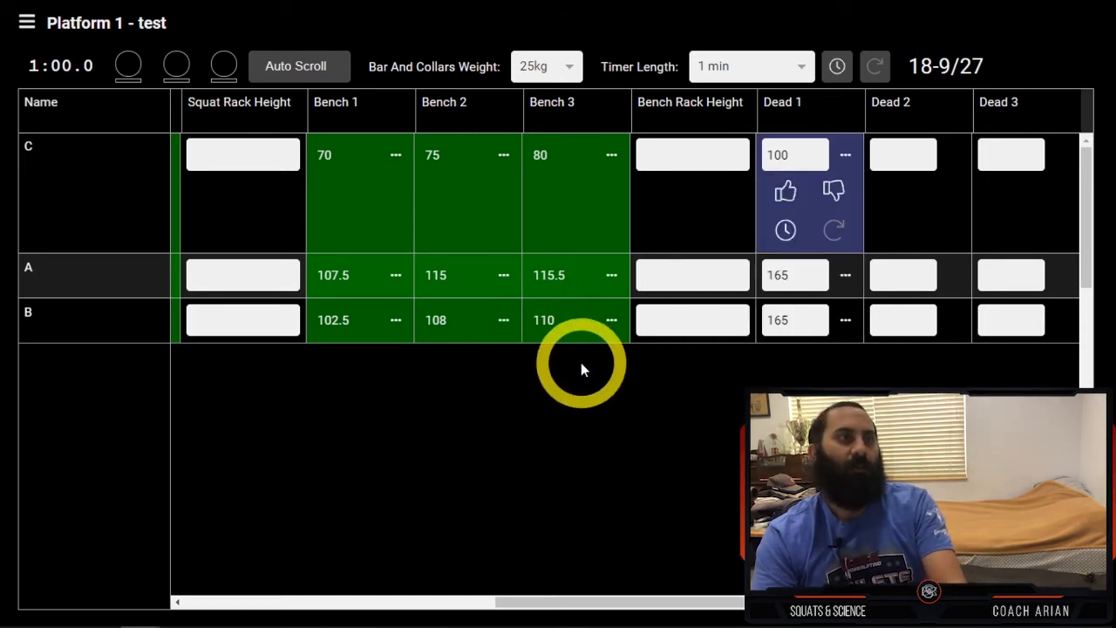
Step: Change lifter B's Bench 3 to a bad attempt, and clear its result
click(611, 323)
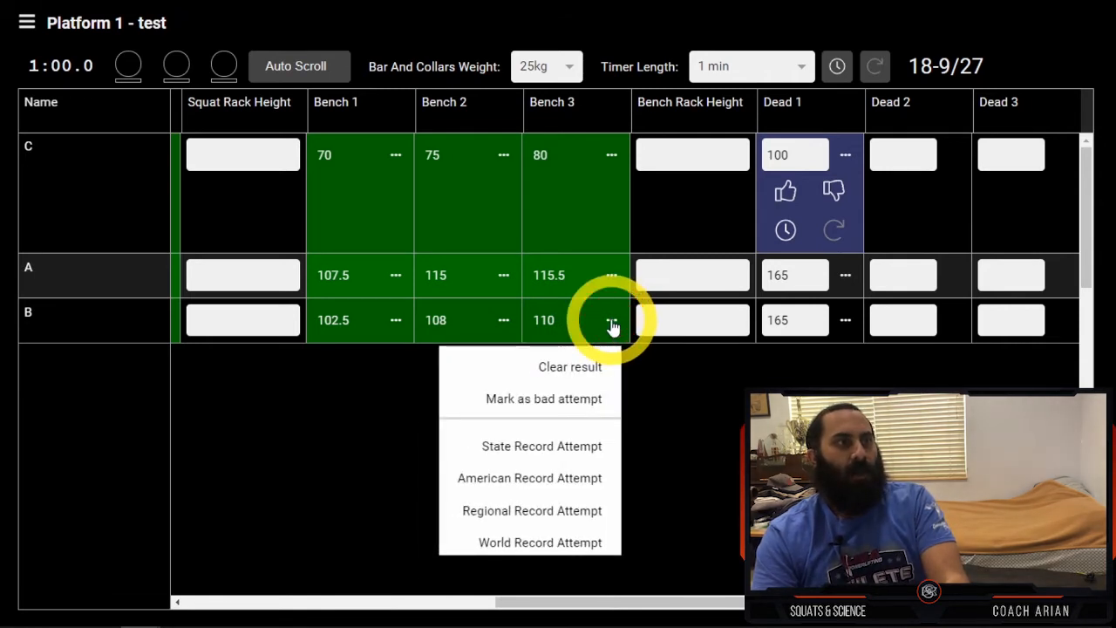
click(577, 399)
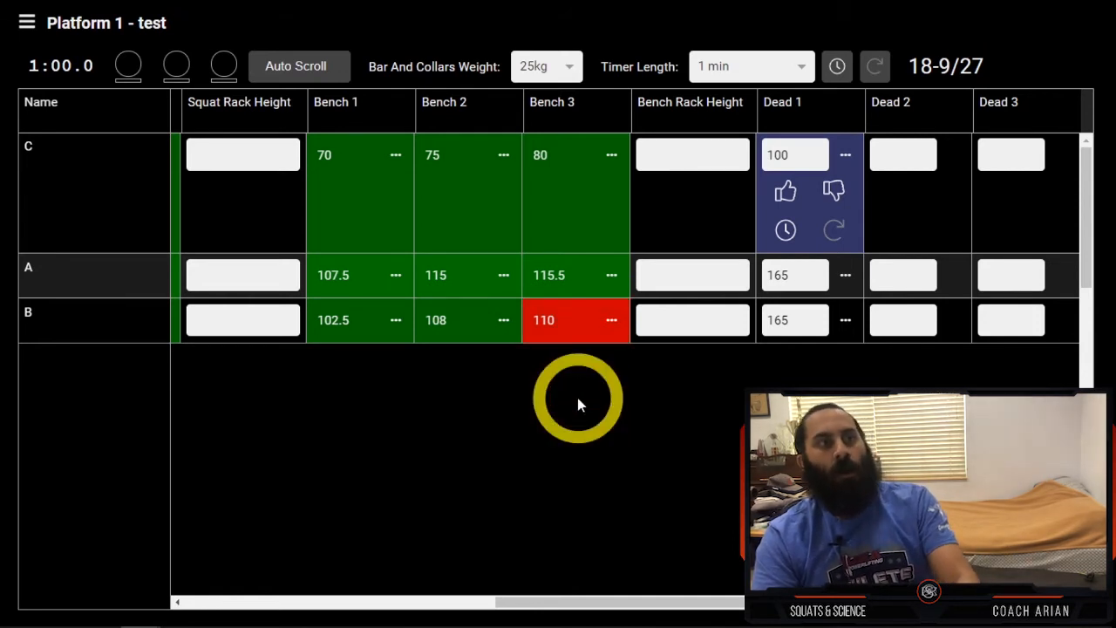
click(611, 324)
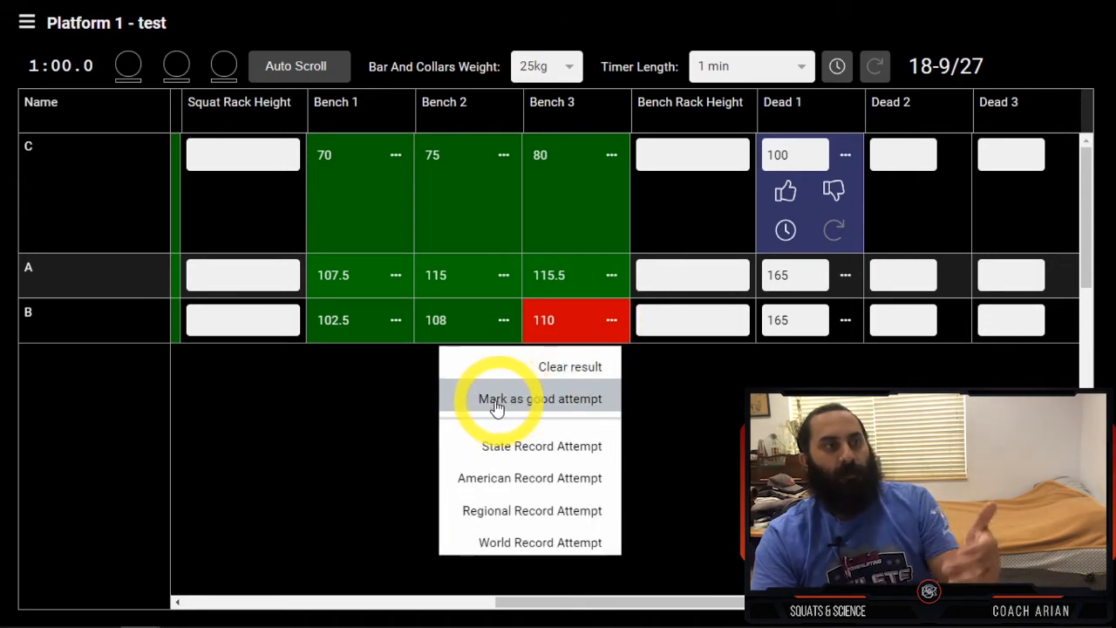
click(566, 371)
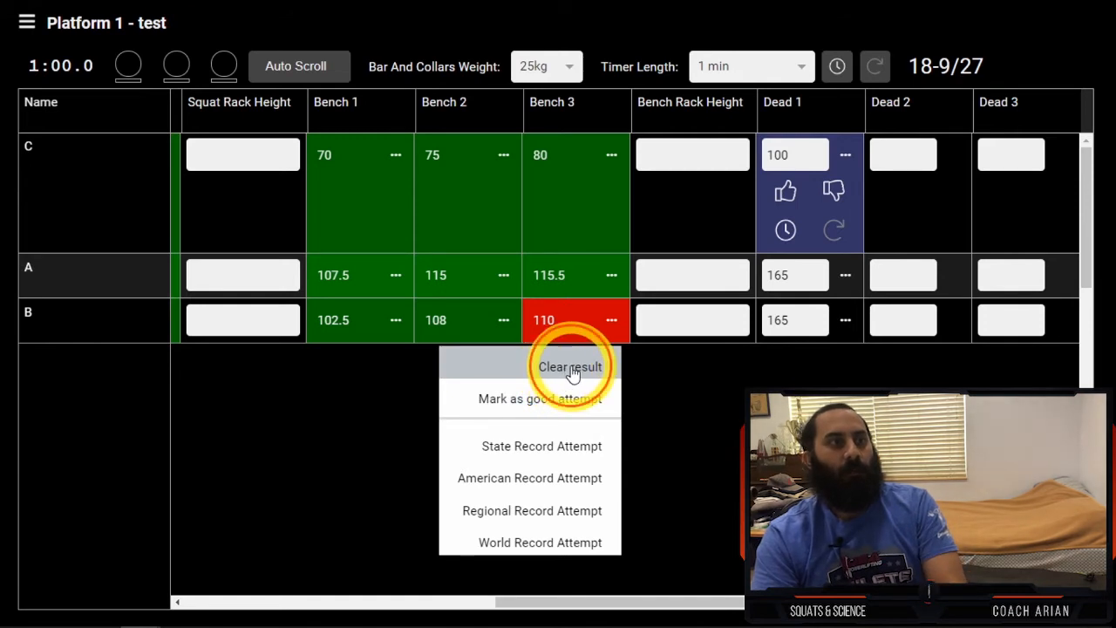
Step: Set lifter B's Bench 3 as the current attempt and move it to the end of the round
click(611, 321)
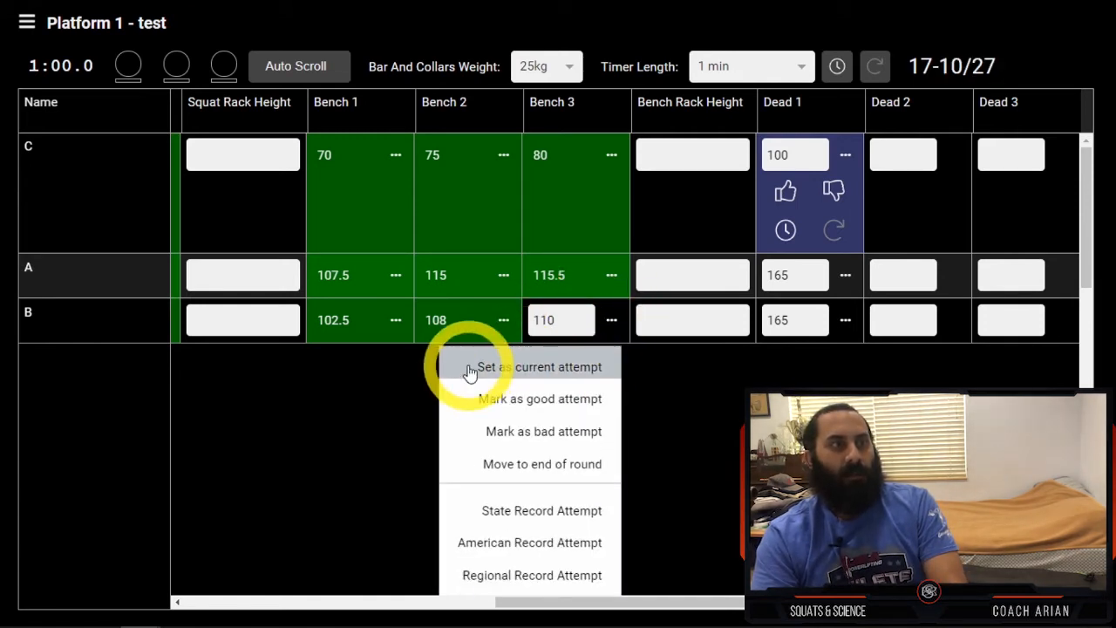
click(559, 366)
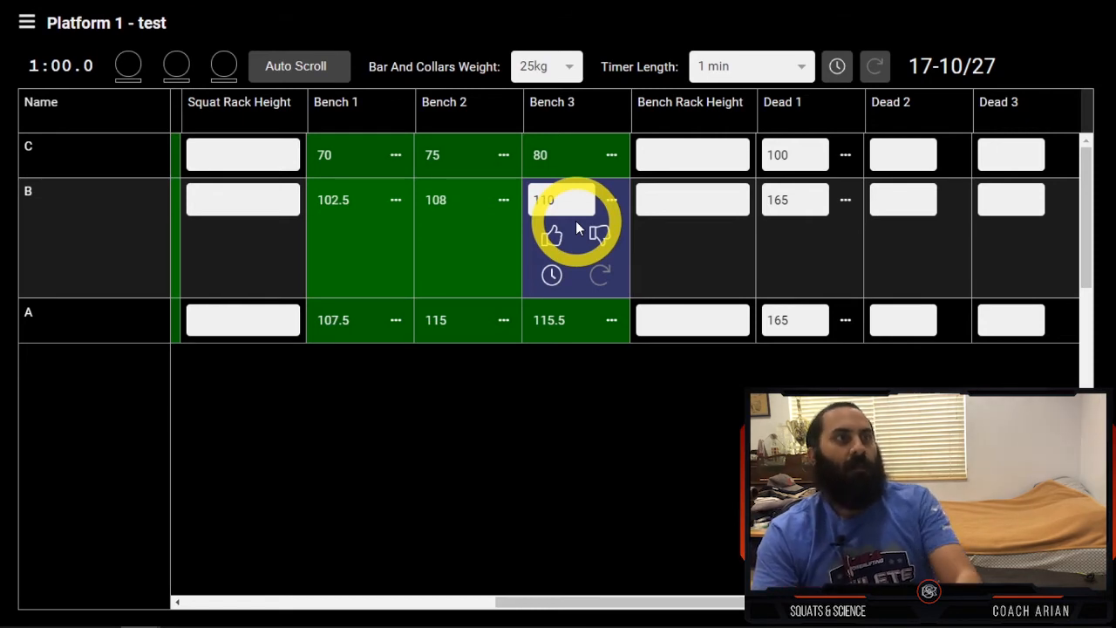
click(611, 201)
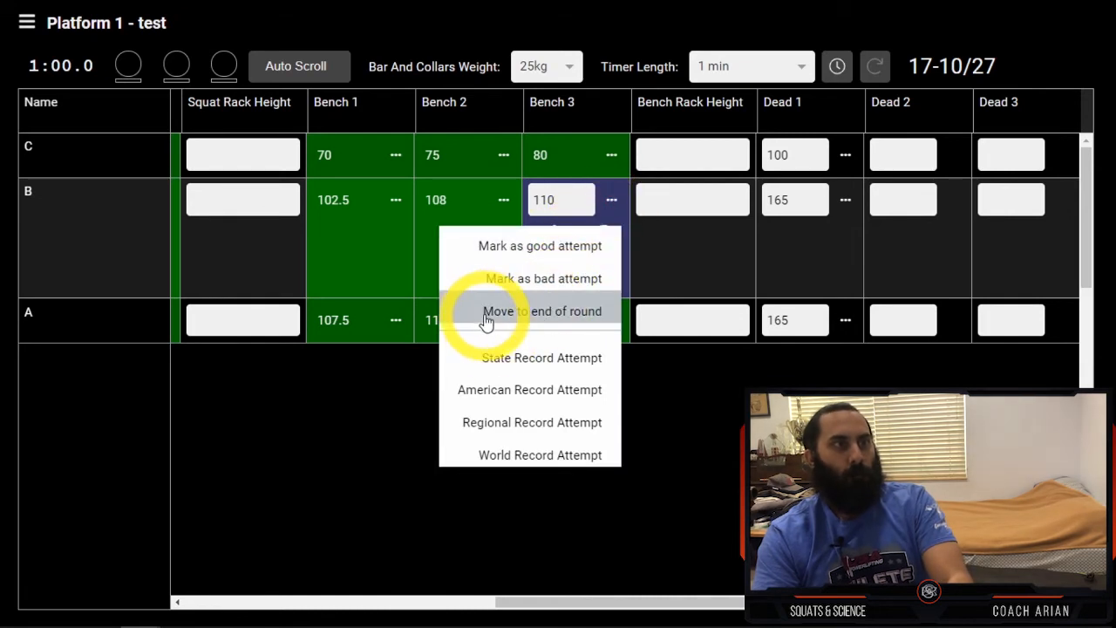
click(541, 314)
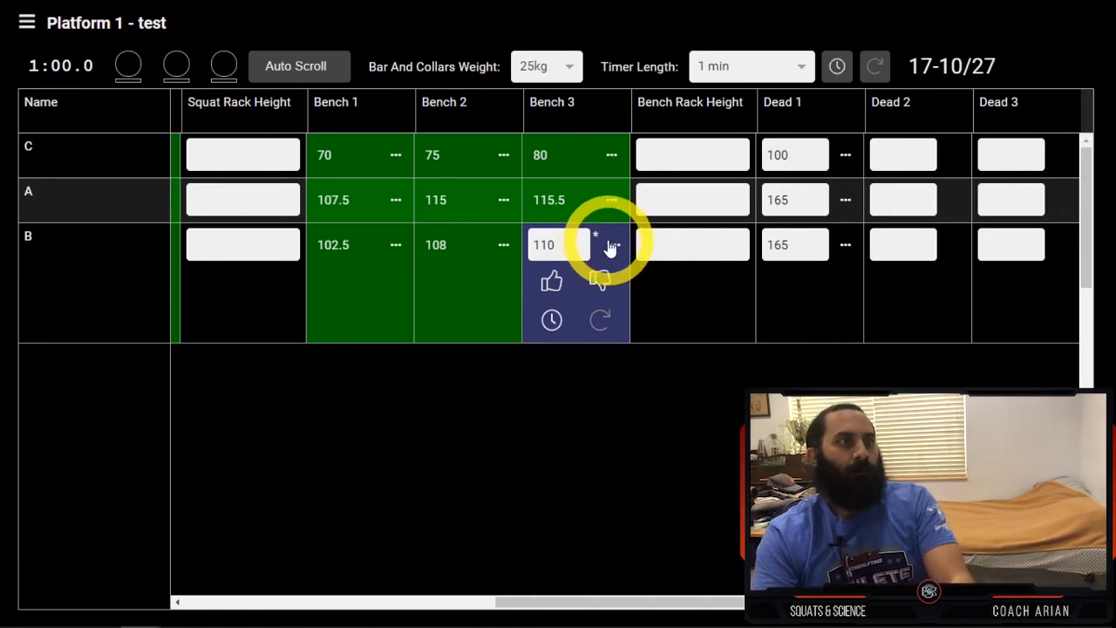
Step: Mark lifter B's Bench 3 and lifter C's Dead 1 as good, and enter 110 for lifter C's Dead 2
click(552, 280)
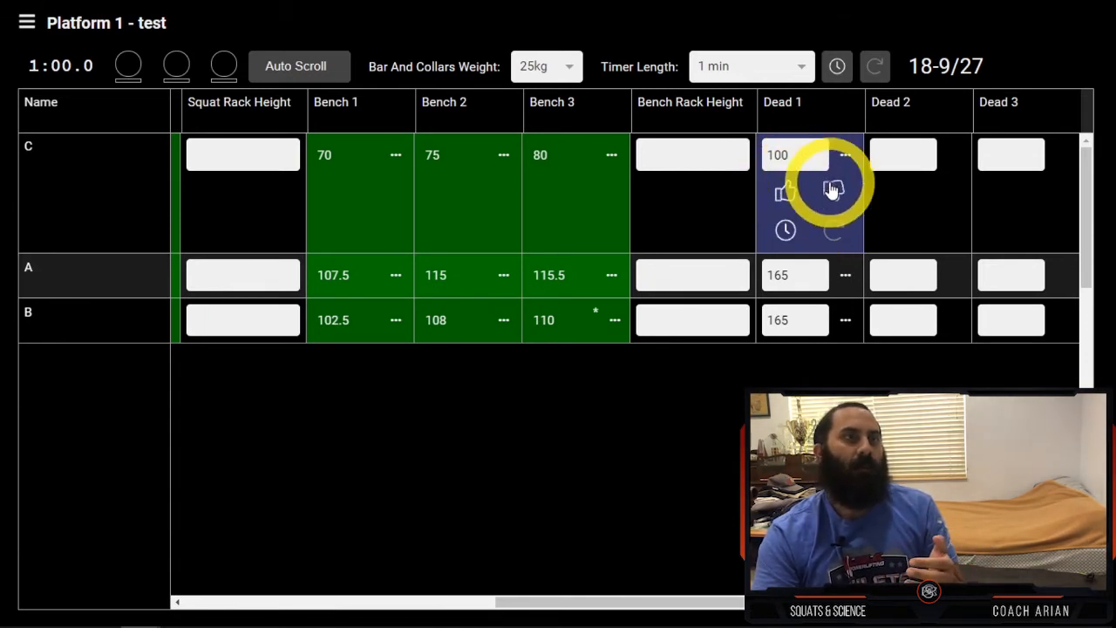
click(784, 192)
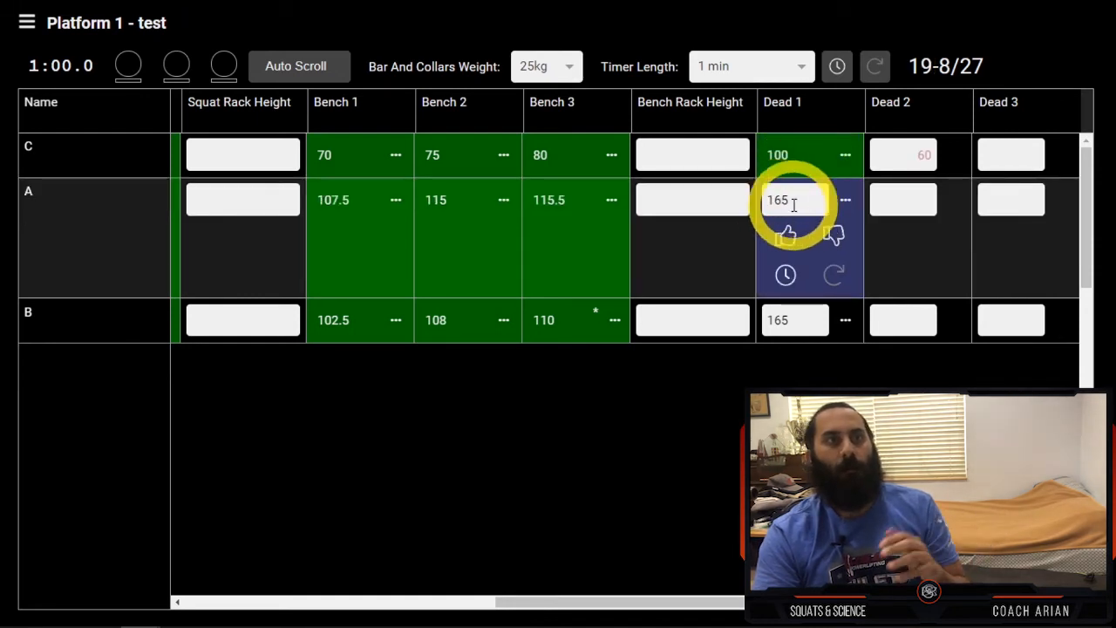
click(898, 160)
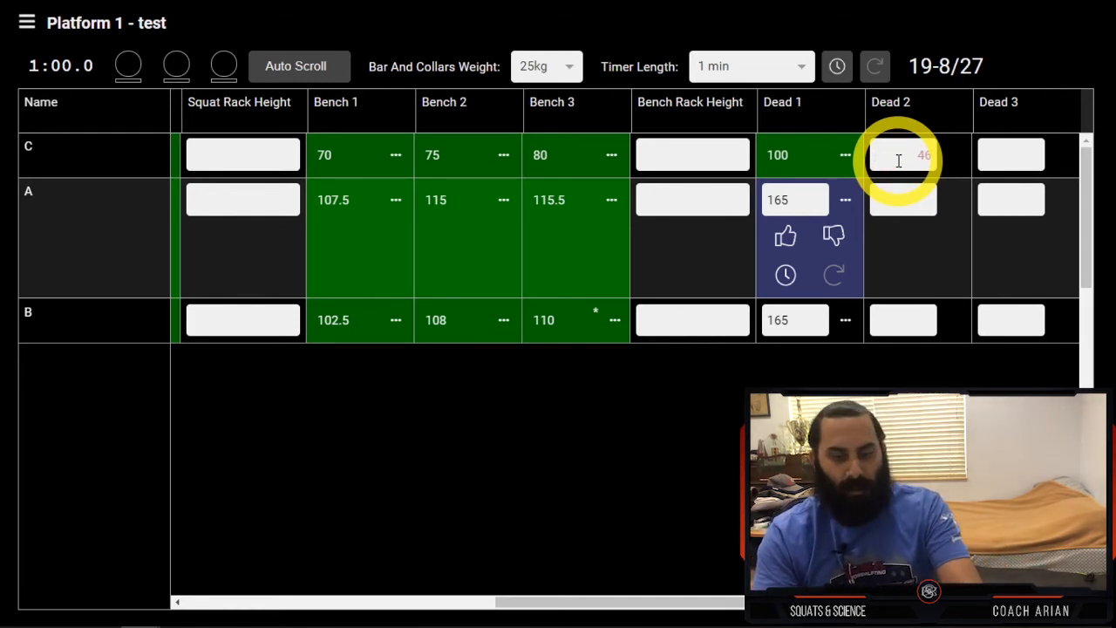
text(110)
click(940, 249)
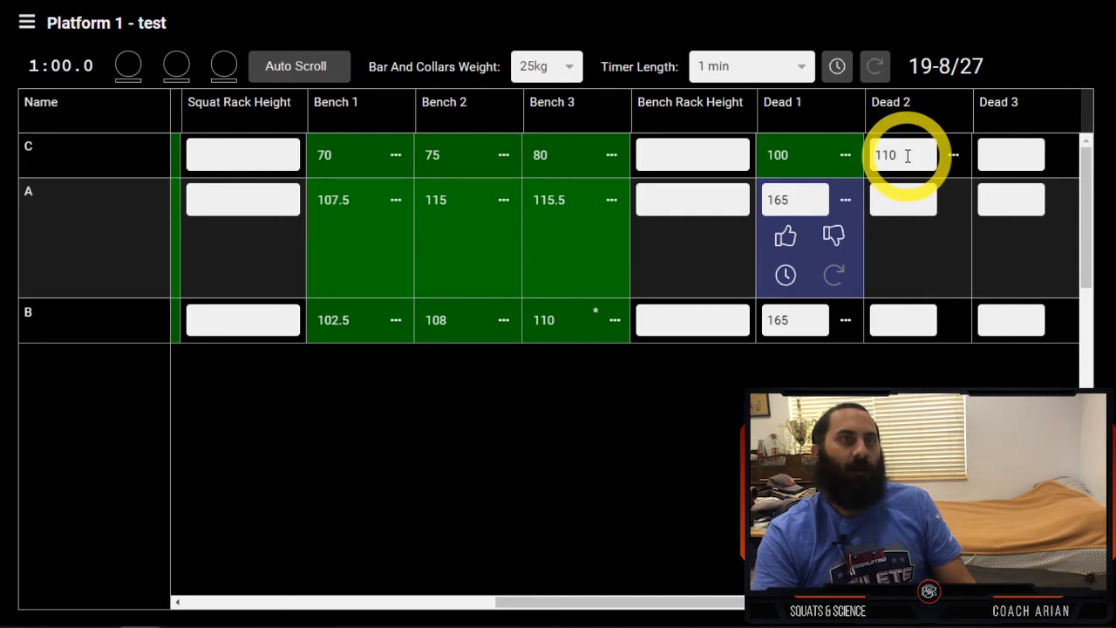
Step: Review the attempt options available for lifter C's Dead 2 and for the completed Dead 1
click(955, 156)
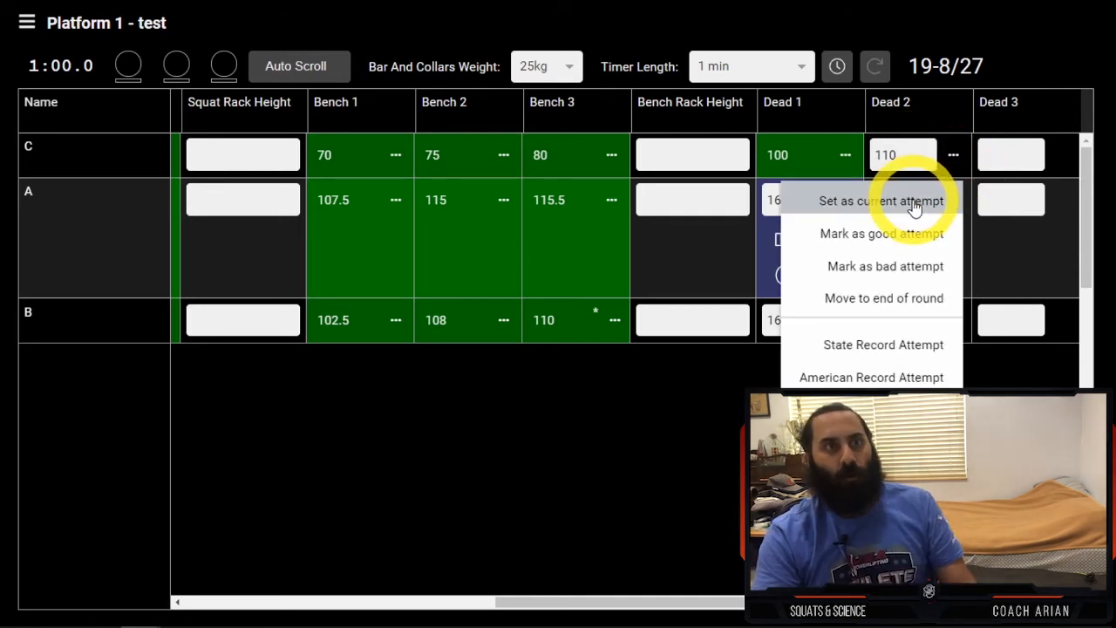
click(906, 347)
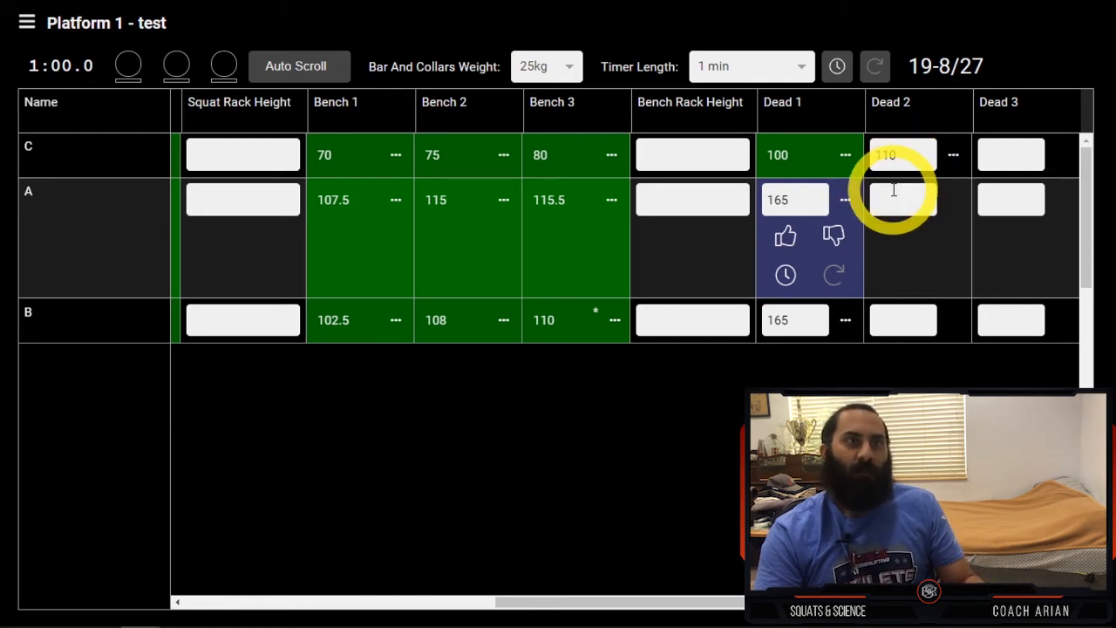
click(845, 154)
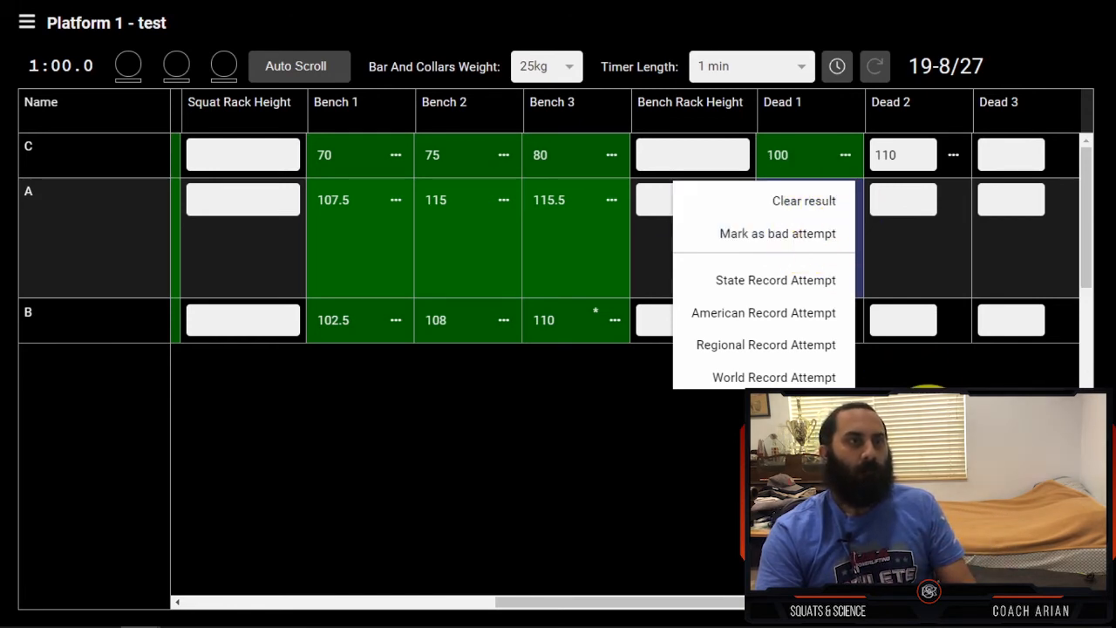
click(927, 429)
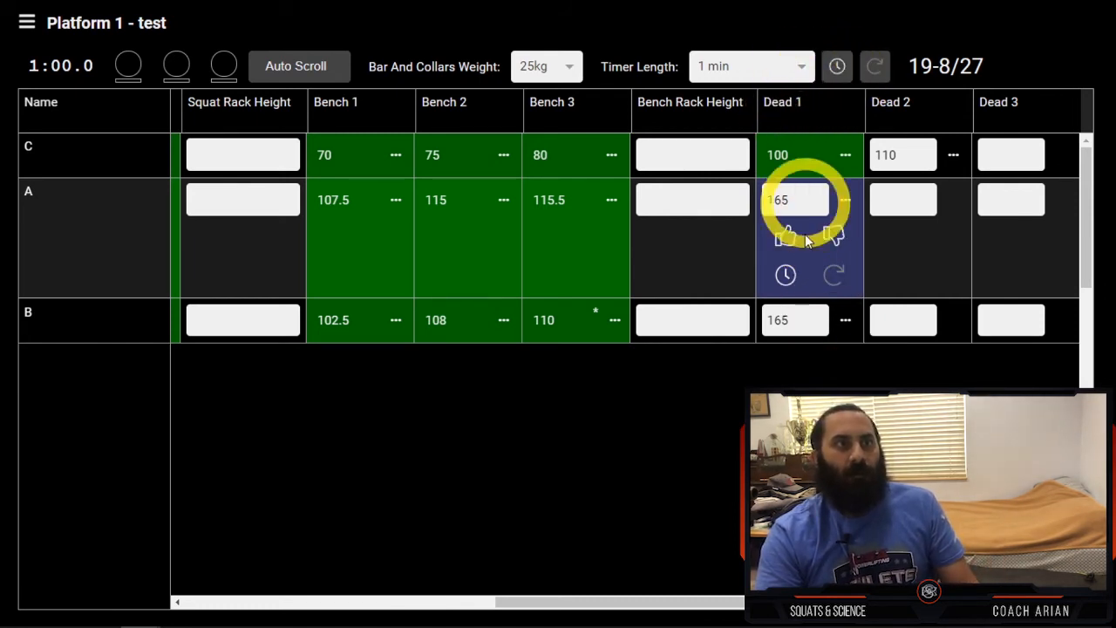
Step: Set the platform timer length to 10 min, and return it to 1 min
click(792, 60)
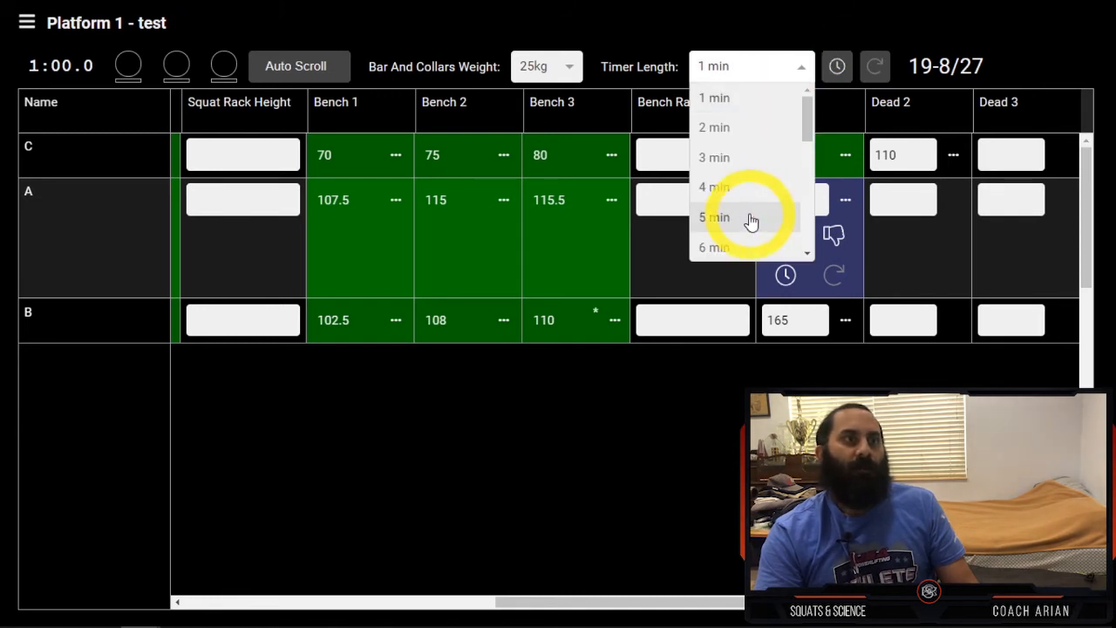
scroll(752, 218, down, 3)
click(718, 157)
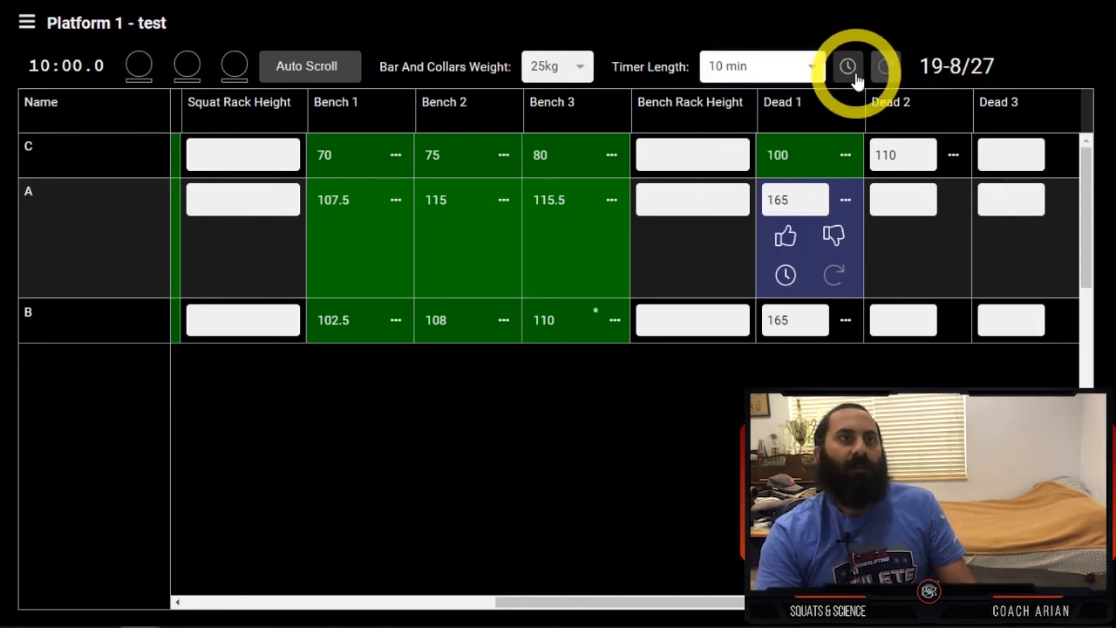
click(787, 62)
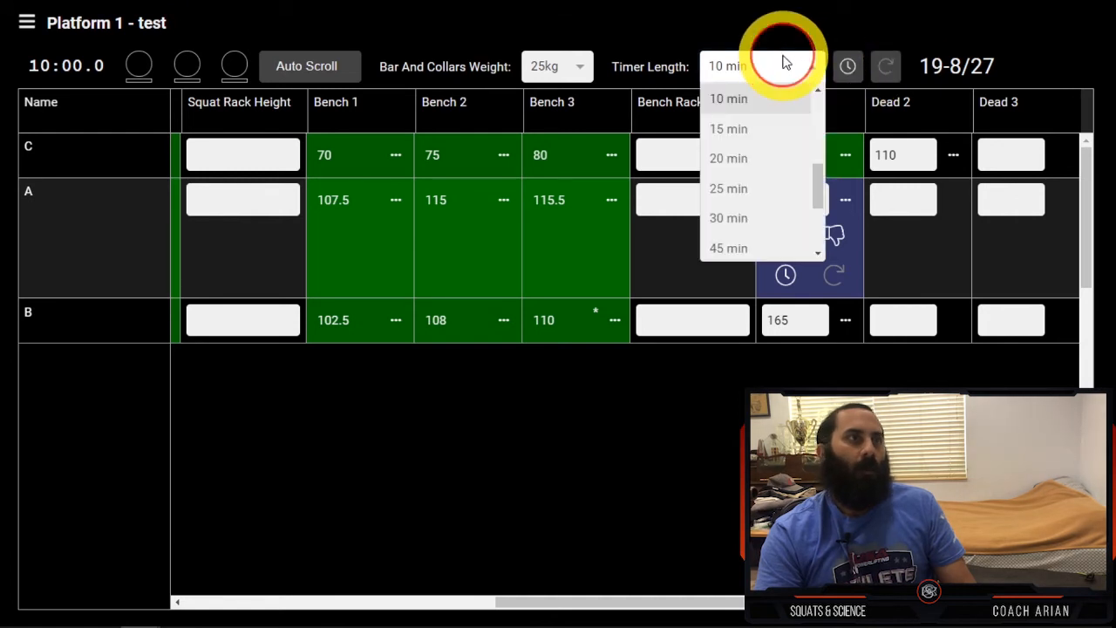
scroll(767, 197, up, 3)
click(734, 102)
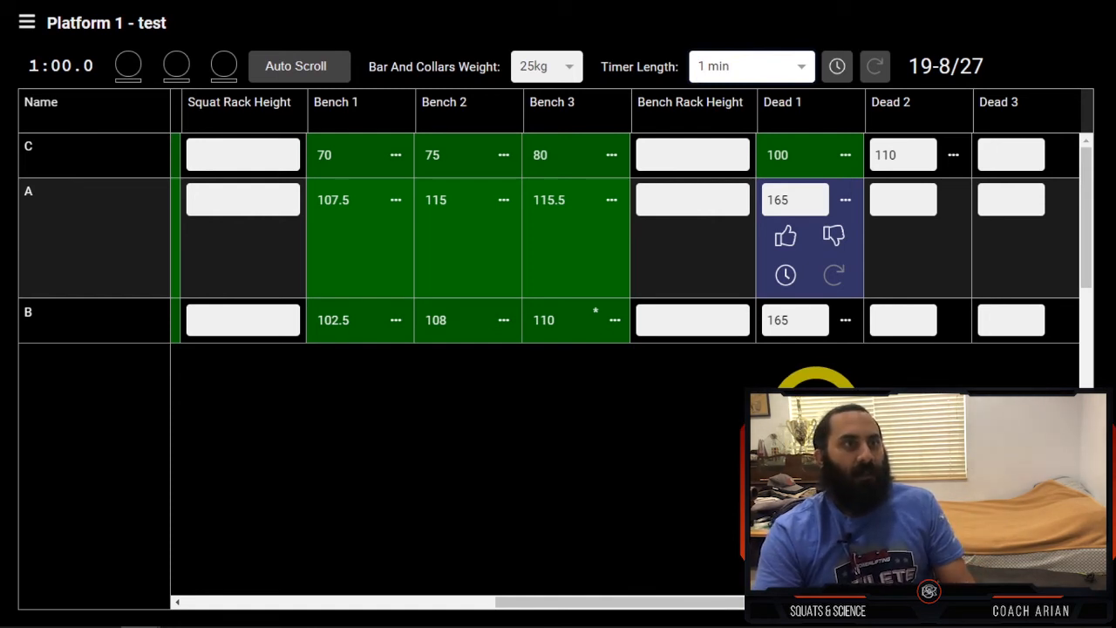
Step: Re-enter 110 for lifter C's Dead 2 and enter 112.5 for Dead 3, changing Dead 3 to 115
click(909, 157)
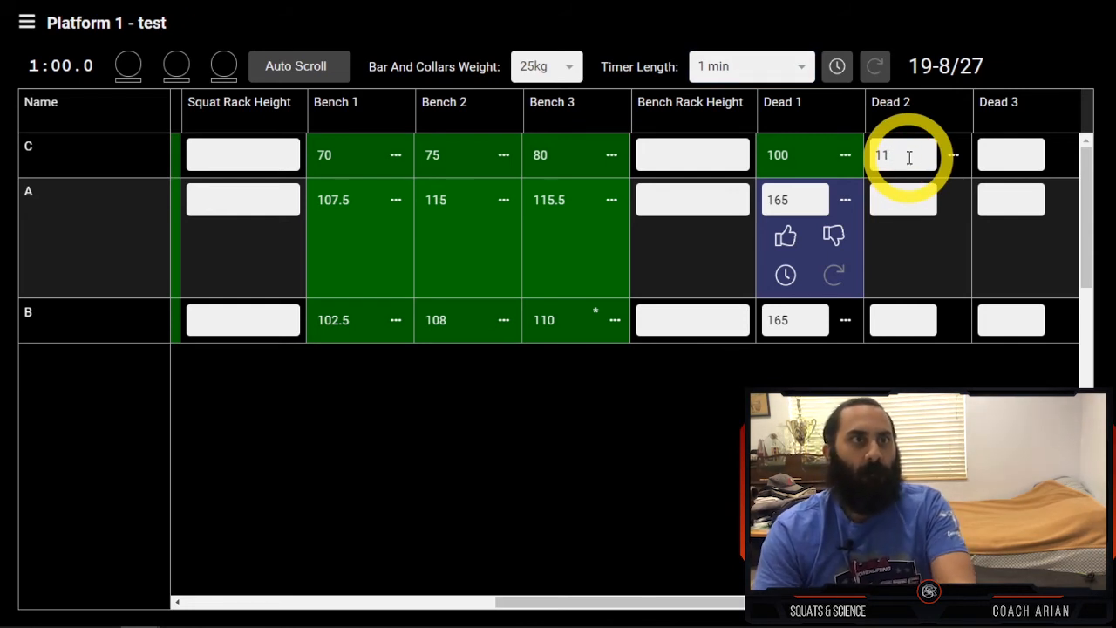
click(988, 156)
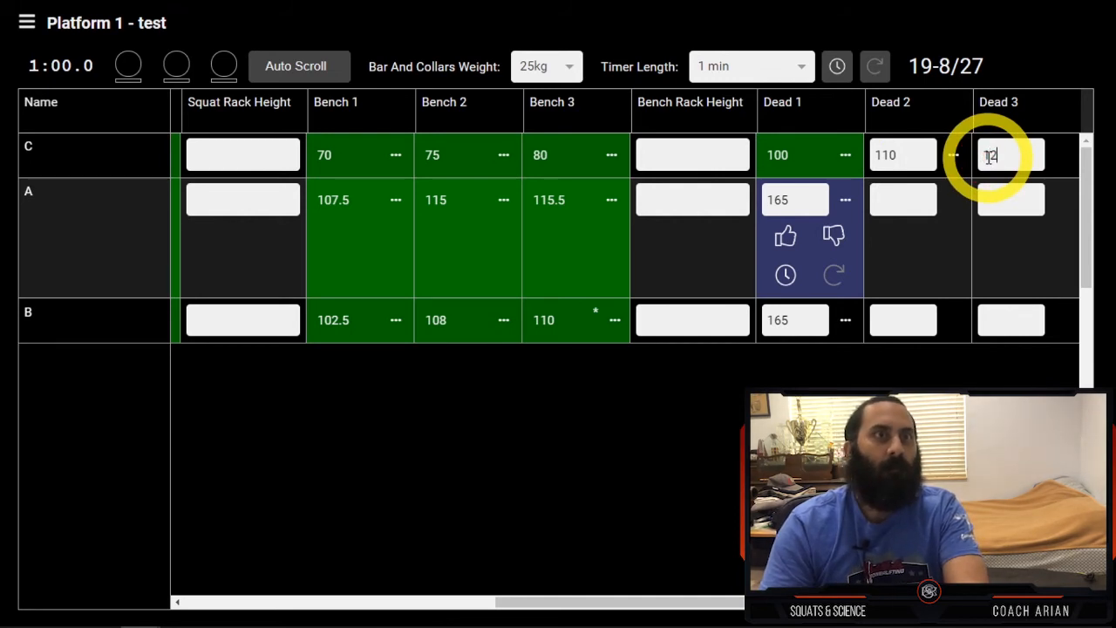
click(985, 238)
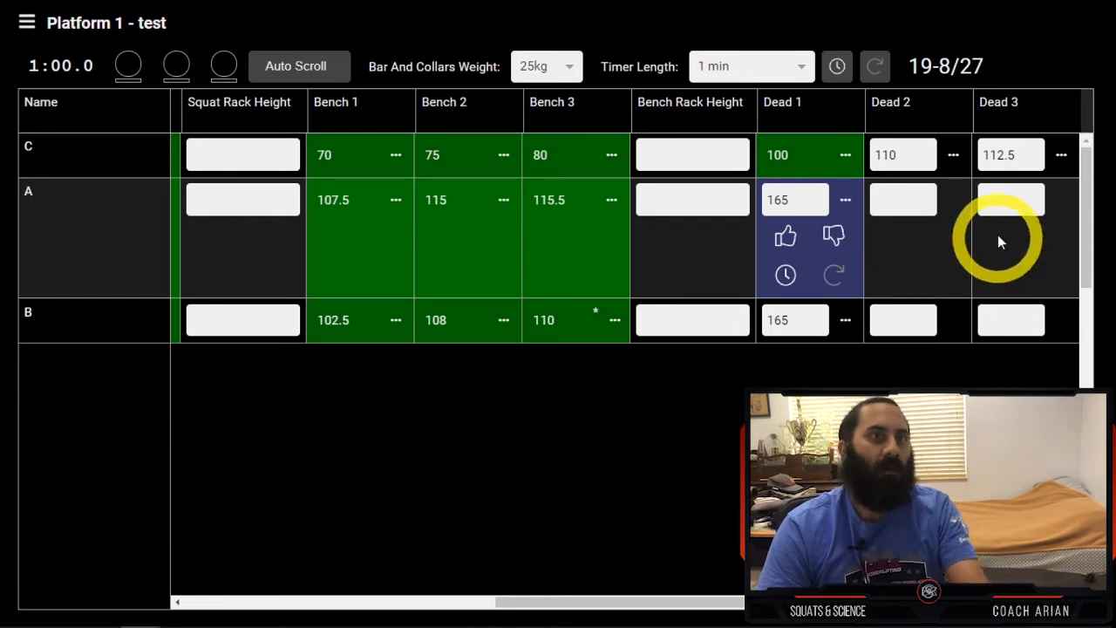
click(1012, 154)
text(115)
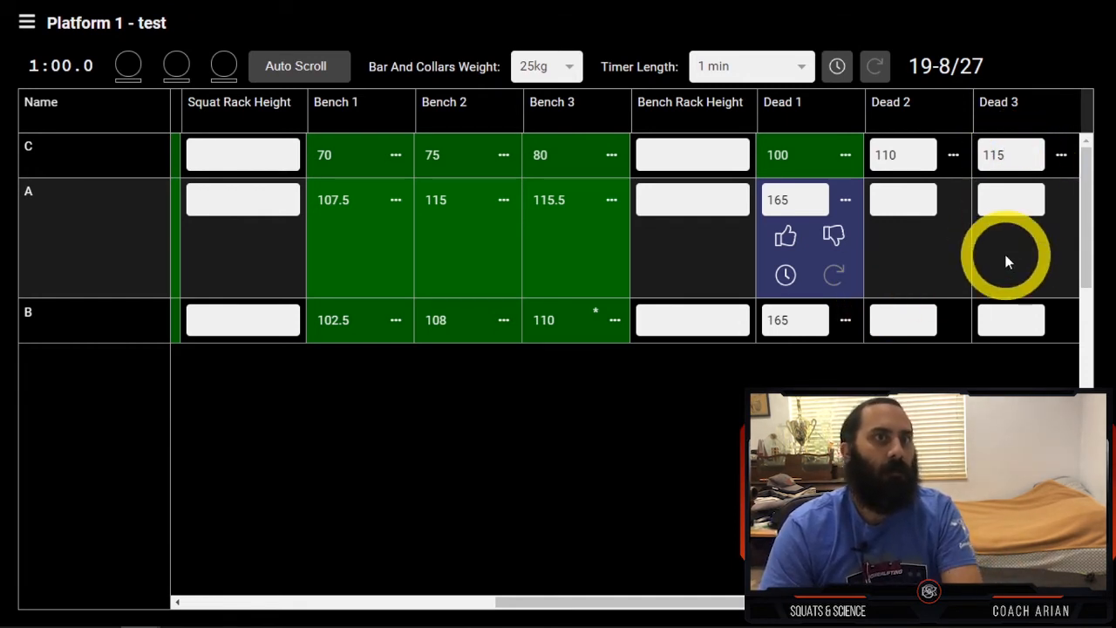
click(1006, 254)
Step: Enter 13 as lifter C's bench rack height, and change it to 9
click(675, 166)
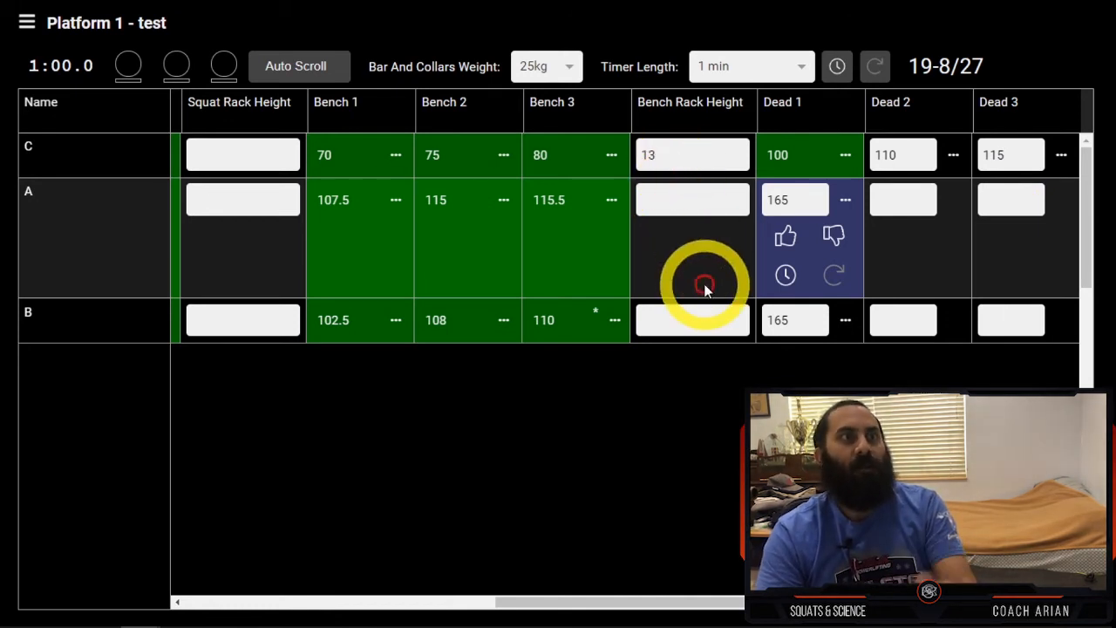
click(678, 160)
key(BackSpace)
key(BackSpace)
text(9)
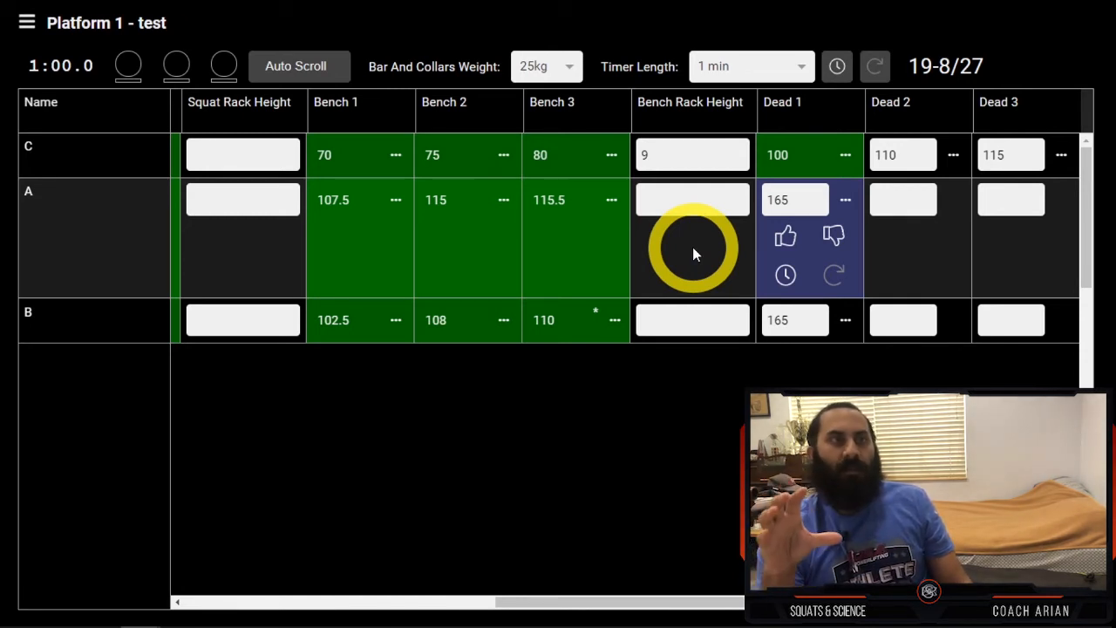
Step: Change lifter B's Dead 1 attempt to 160
click(996, 163)
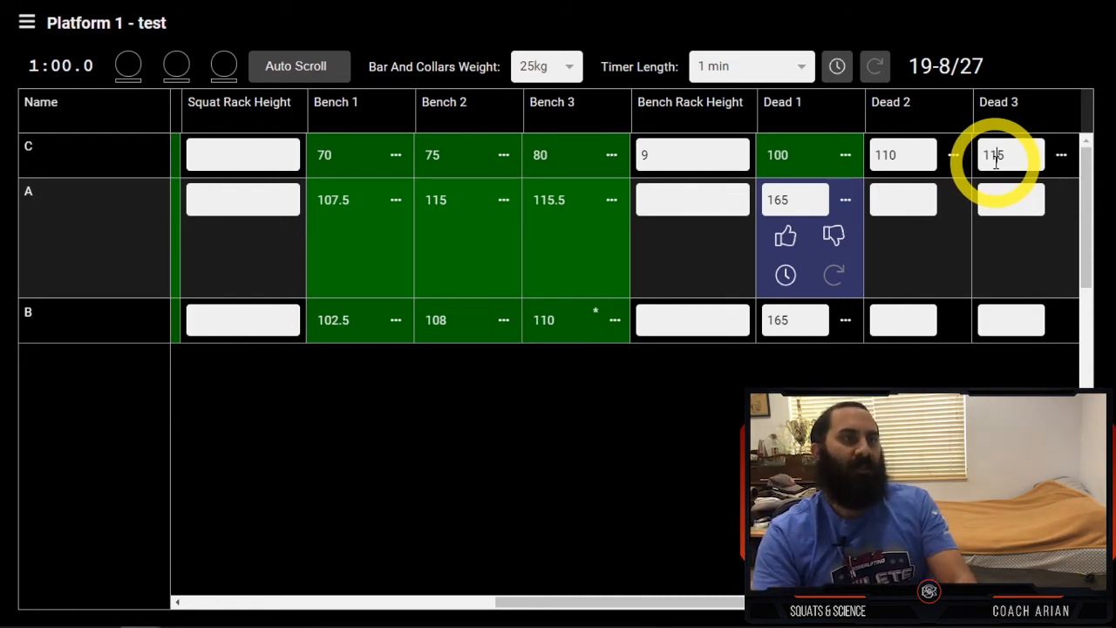
click(793, 320)
key(BackSpace)
text(0)
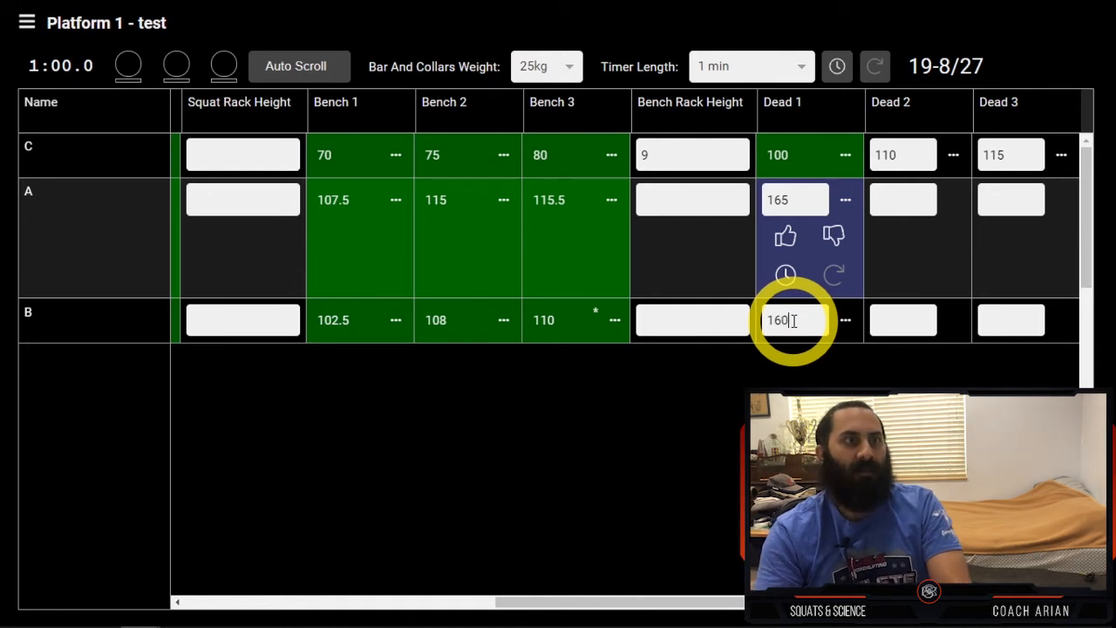
click(804, 362)
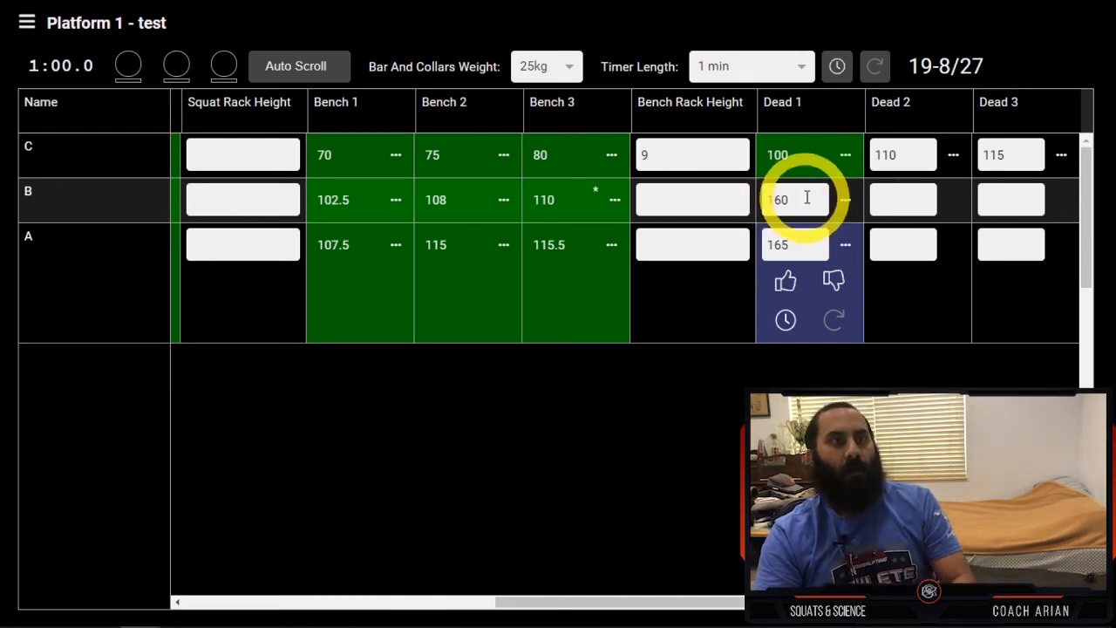
Step: Set lifter B's Dead 1 as the current attempt, and review its attempt options
click(846, 203)
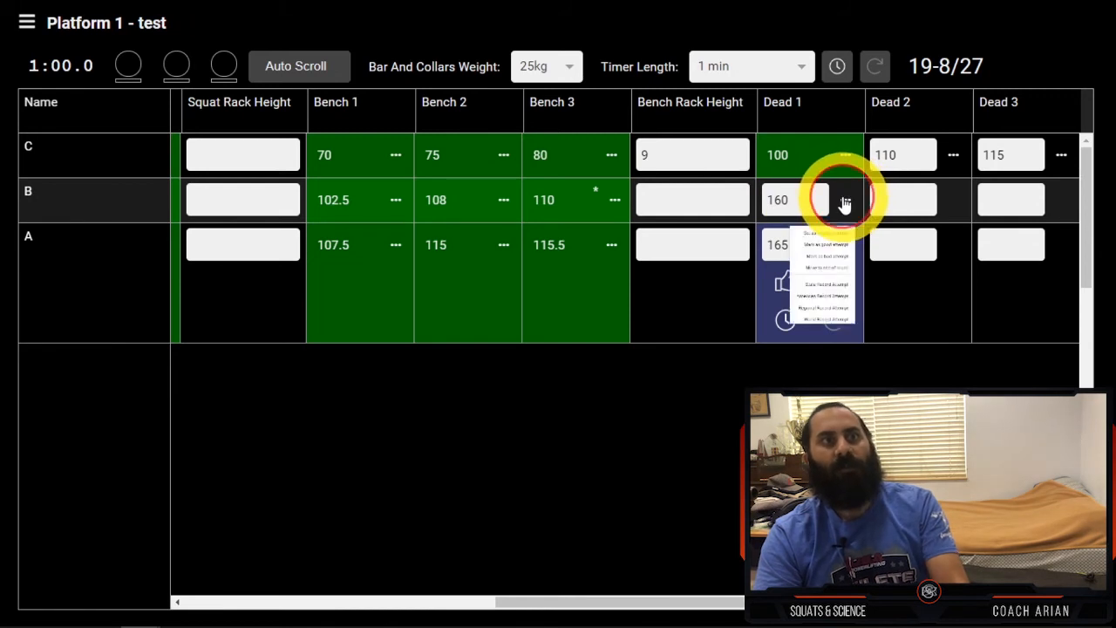
click(820, 244)
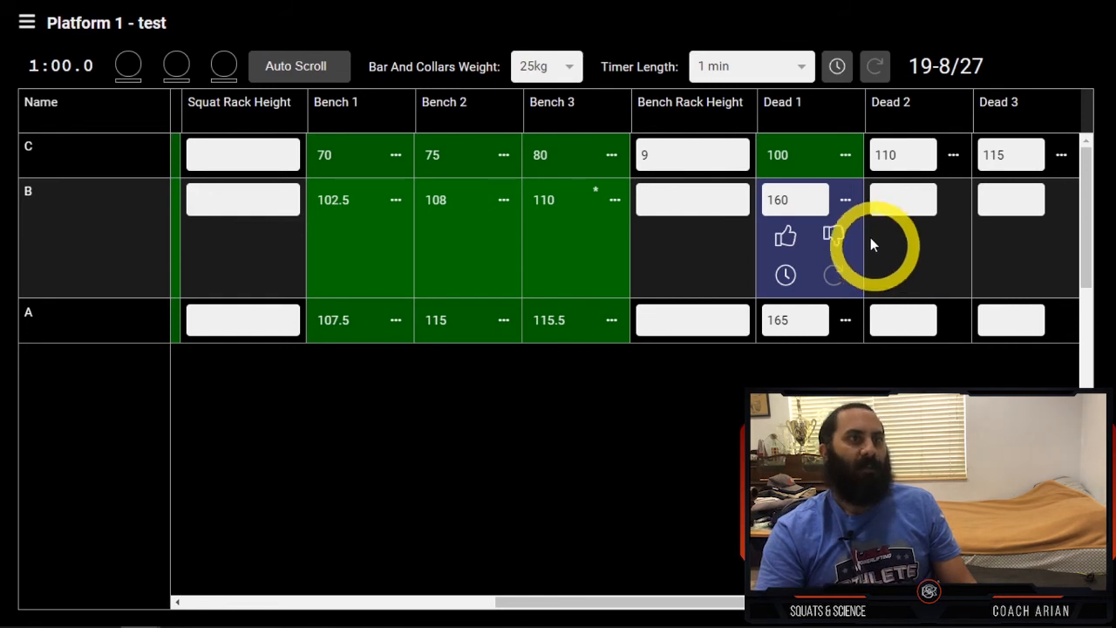
click(846, 200)
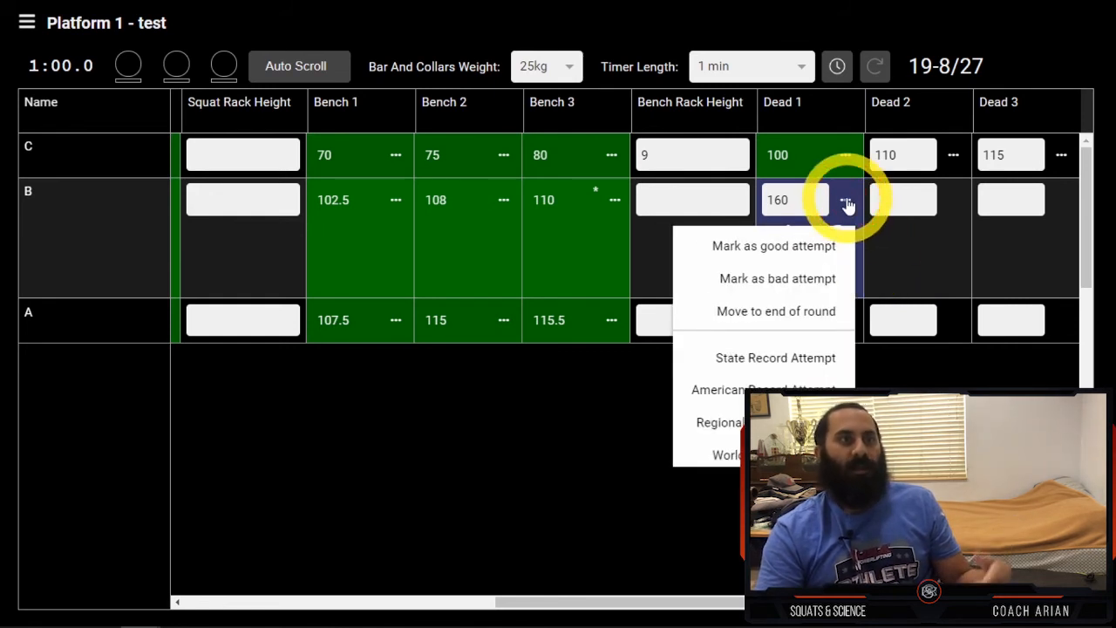
click(846, 202)
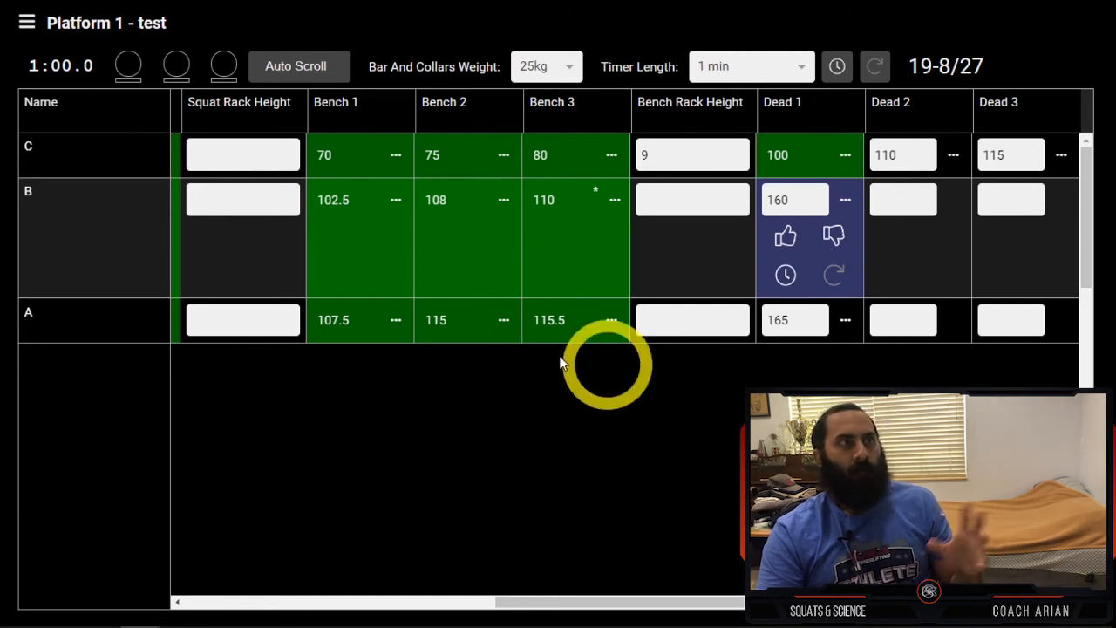
Step: Open the meet results, review the available export formats, and cancel the export
click(27, 26)
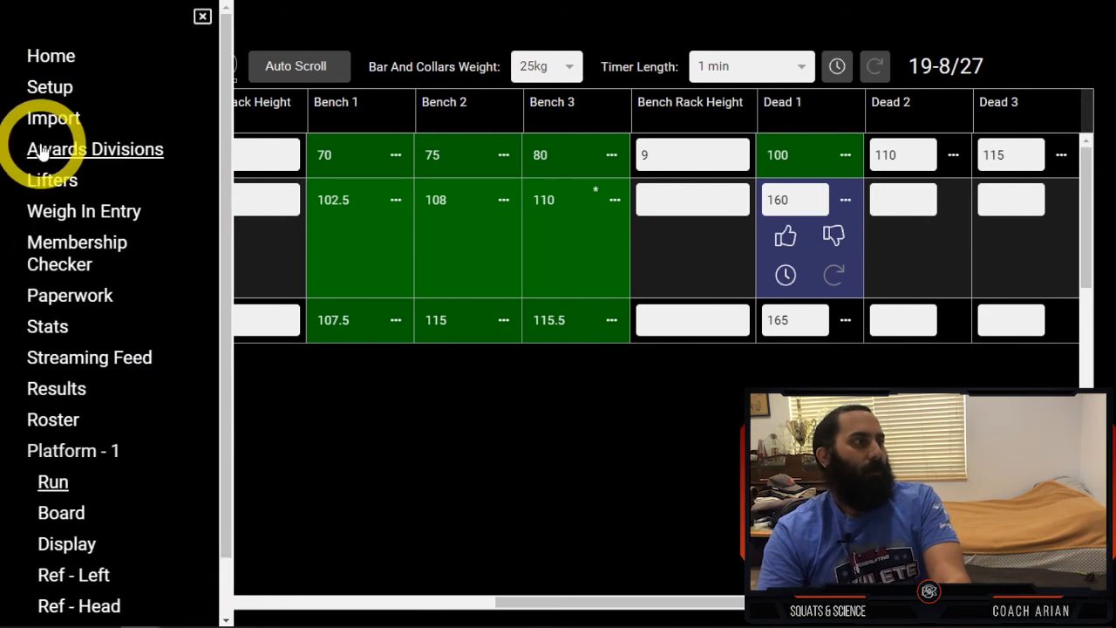
scroll(83, 284, down, 1)
scroll(83, 284, down, 1)
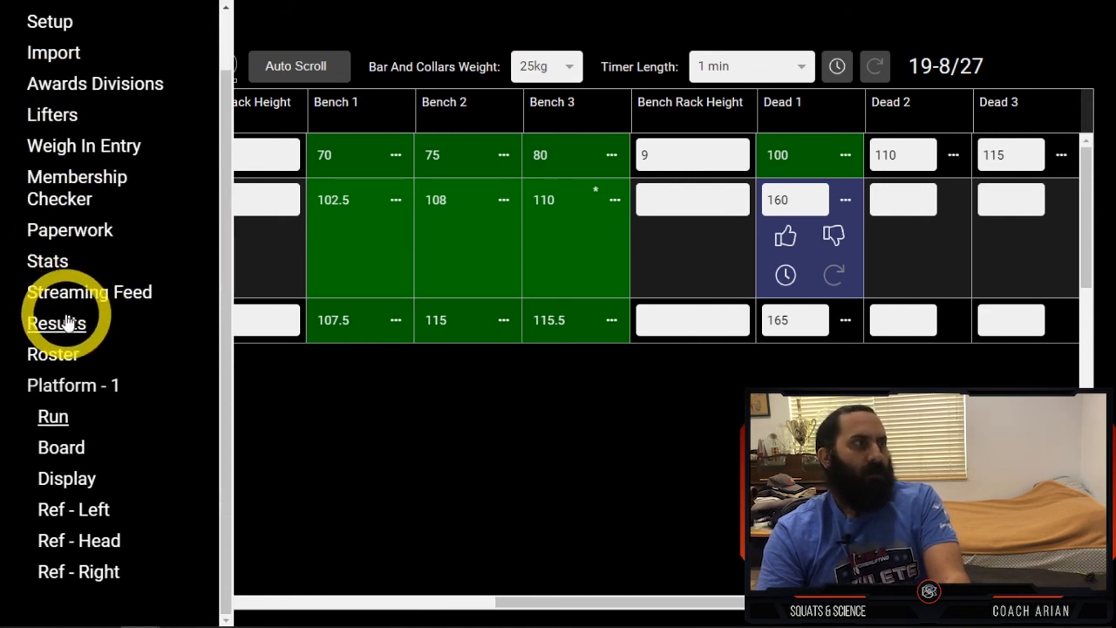
click(68, 320)
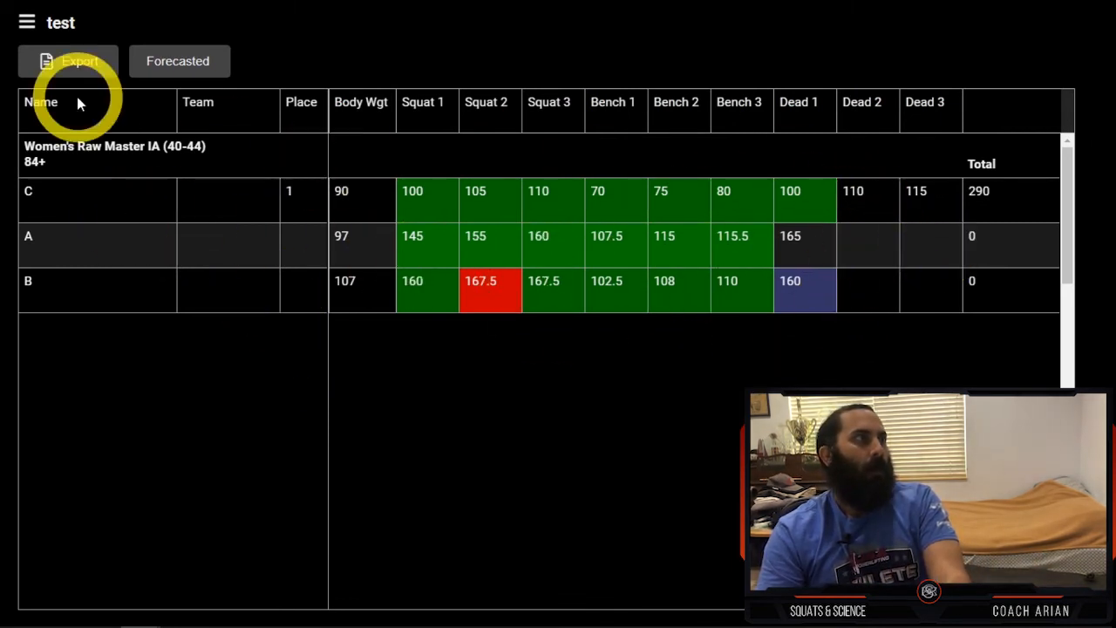
click(76, 69)
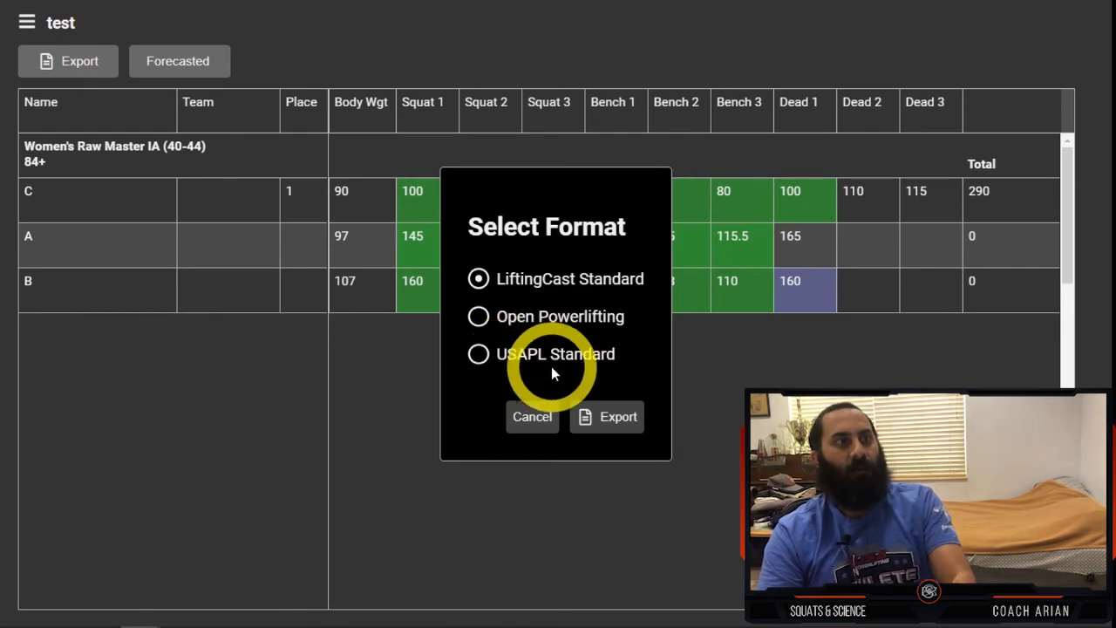
click(542, 413)
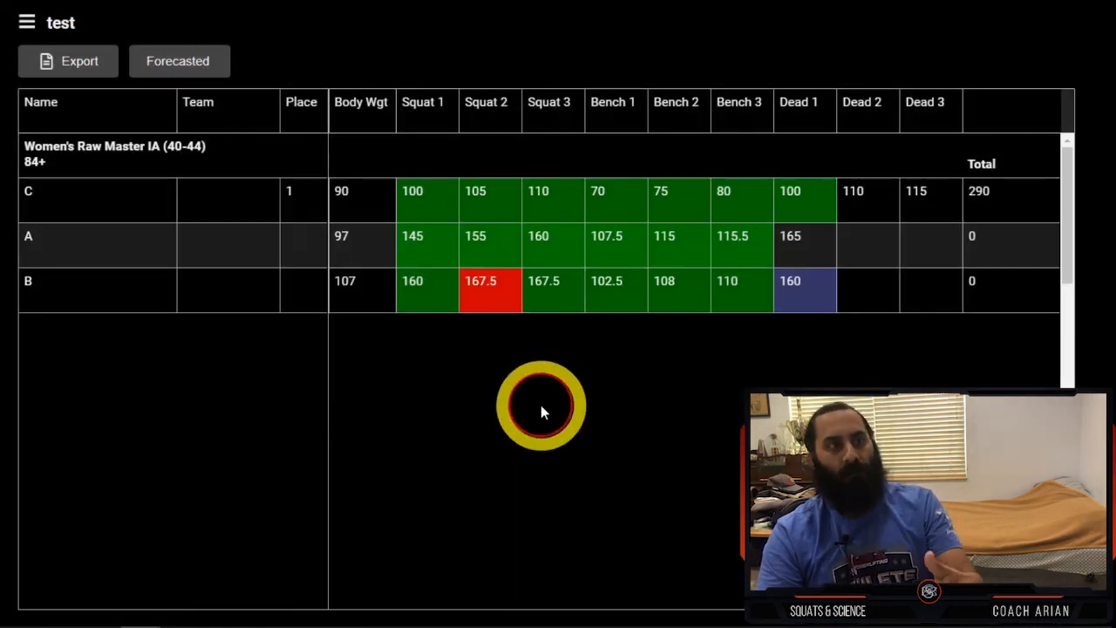
Step: Open the Award Results paperwork and check how many top places it can list
click(30, 31)
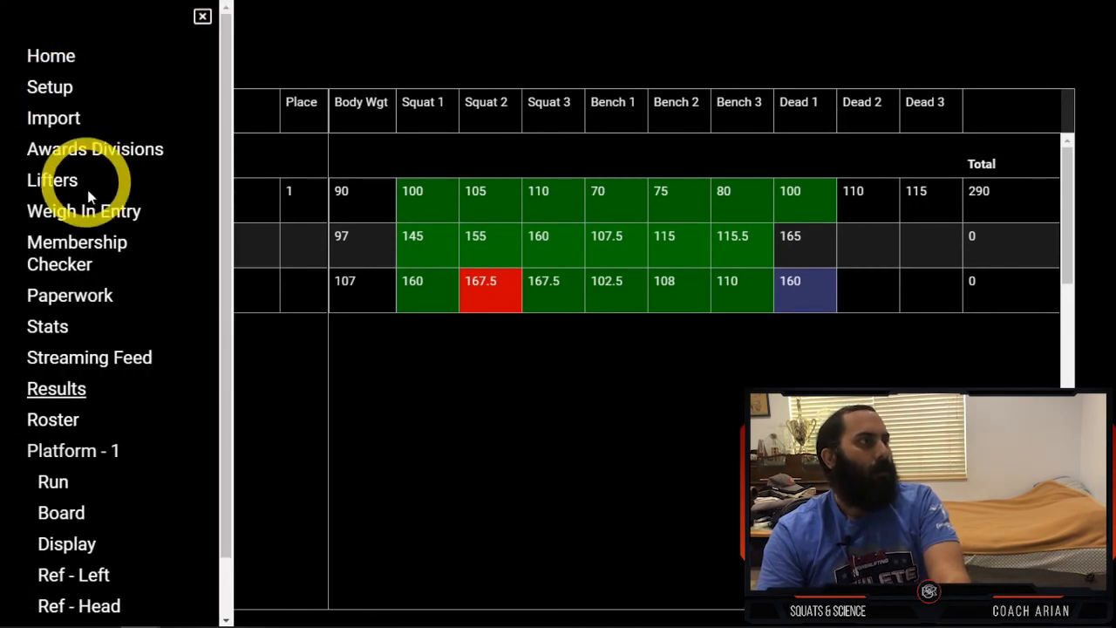
scroll(109, 192, down, 1)
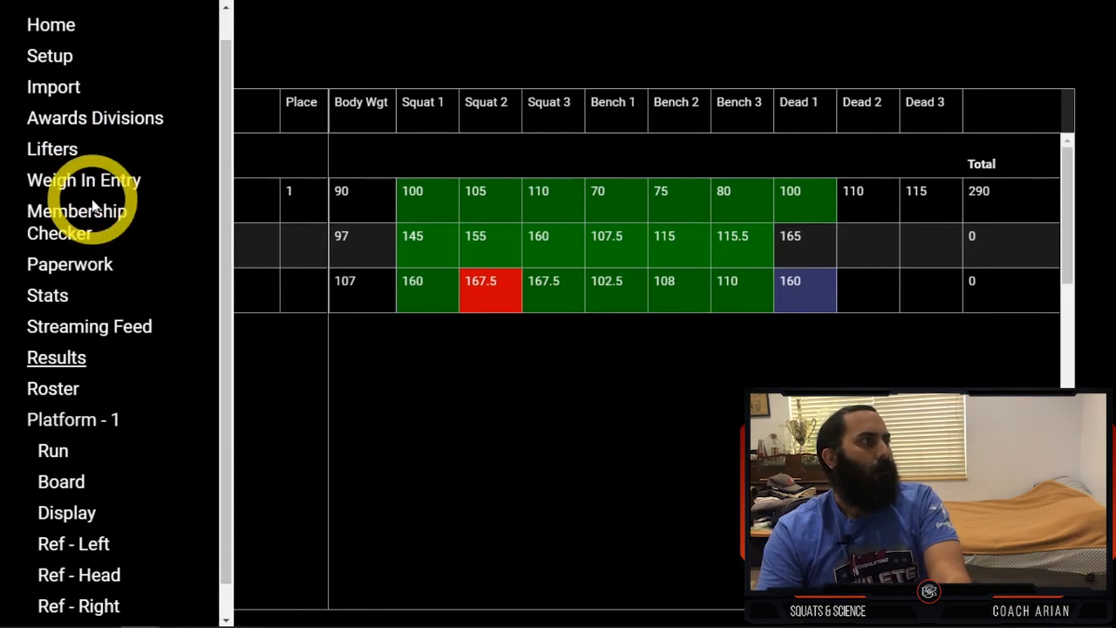
click(76, 260)
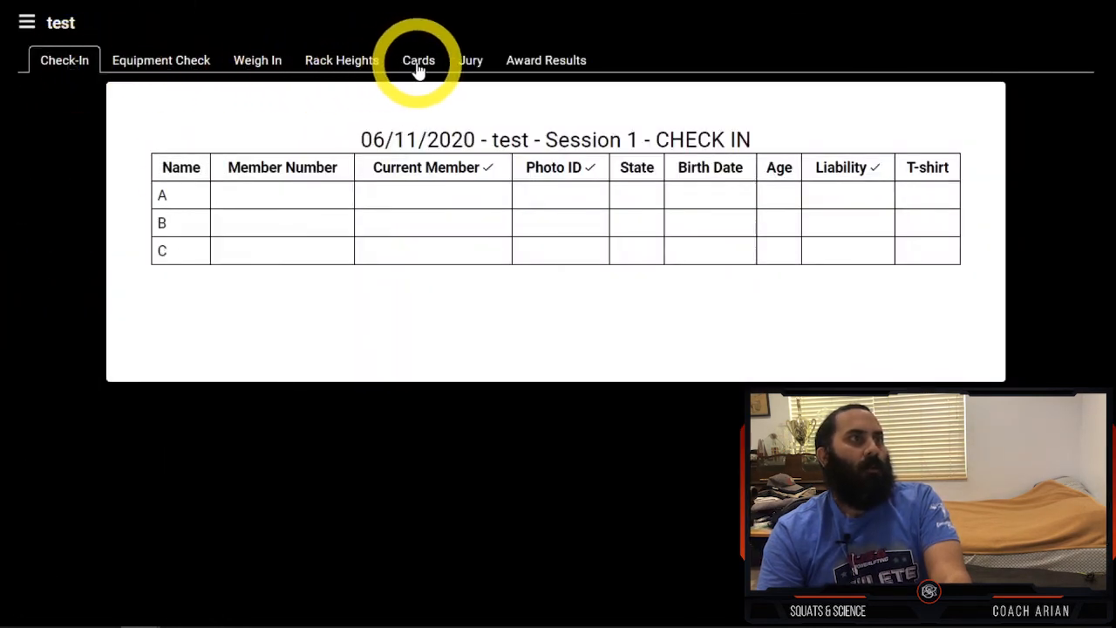
click(546, 65)
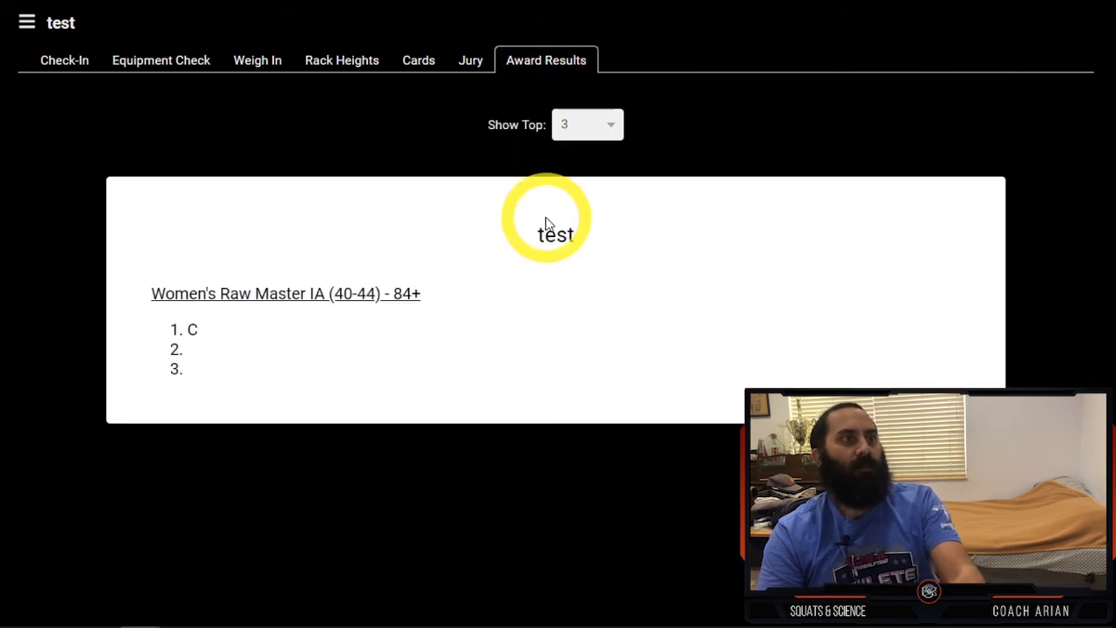
click(571, 129)
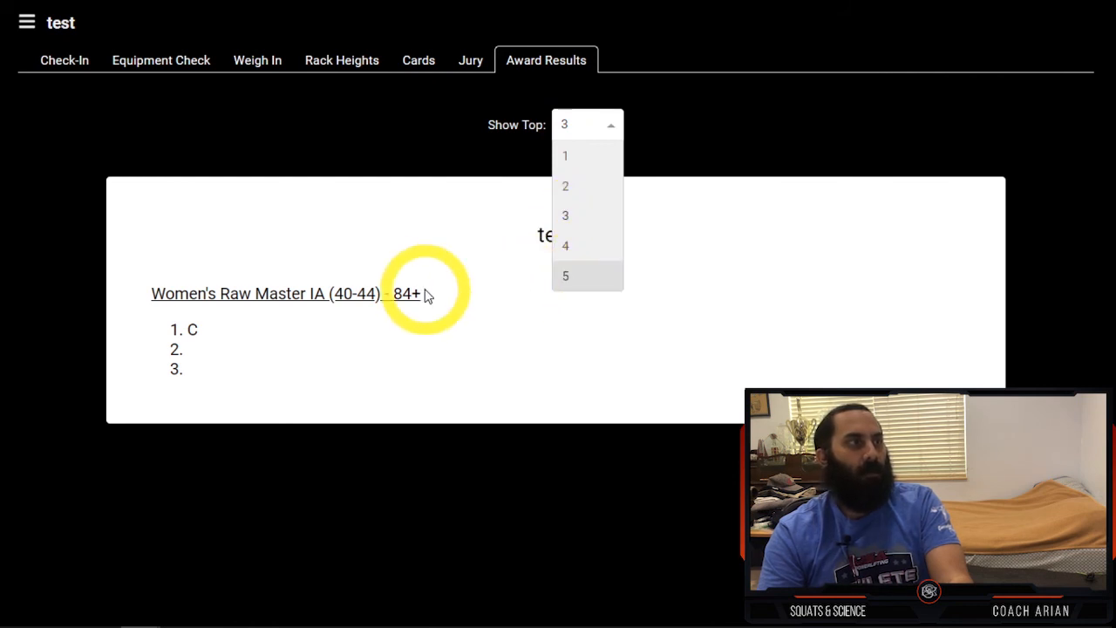
click(424, 359)
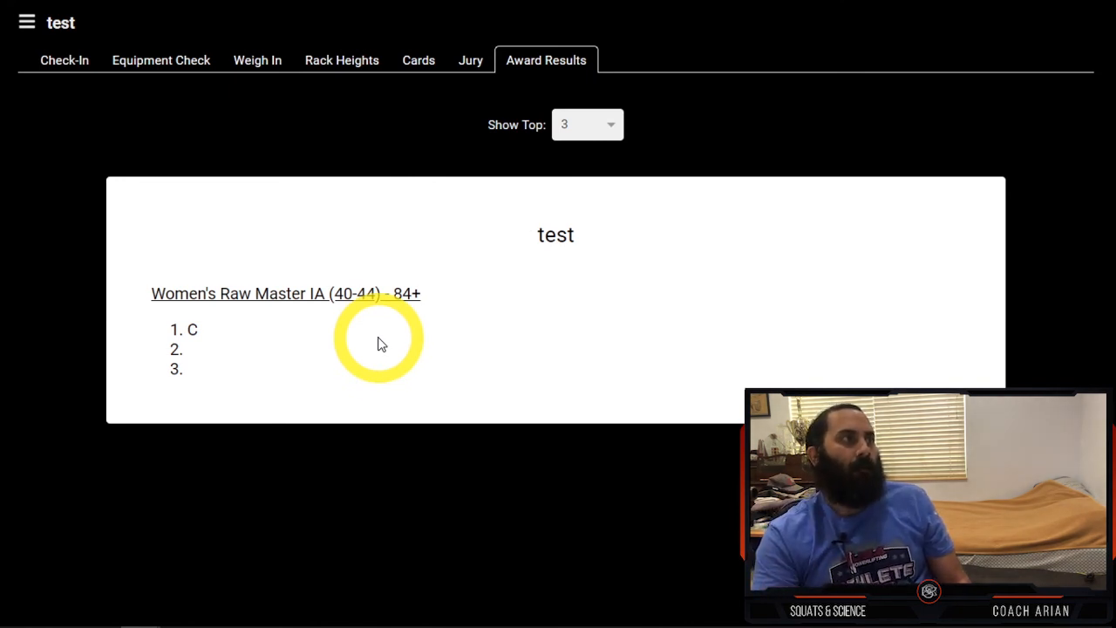
Step: Return to the LiftingCast home page, open the FAQ, and read its tips and backup server information
click(28, 26)
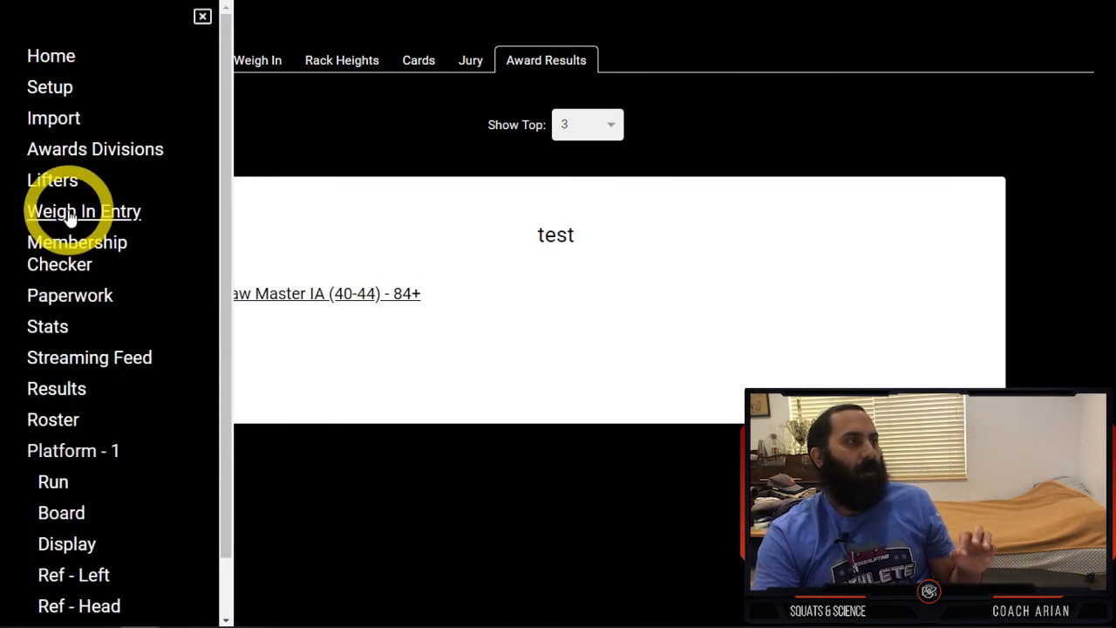
click(50, 58)
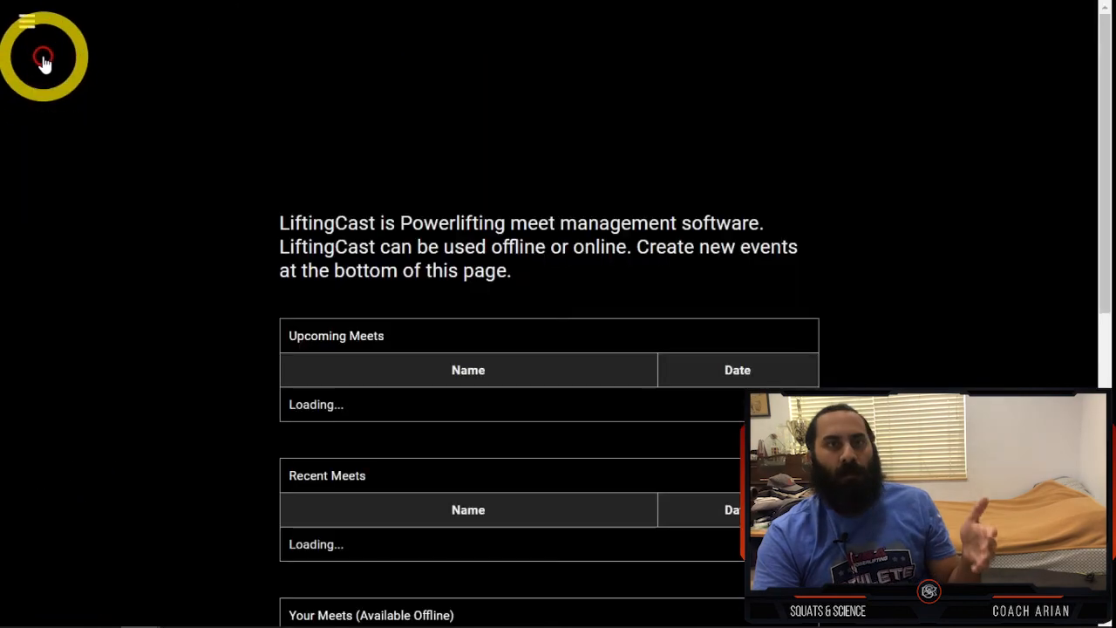
scroll(355, 213, down, 20)
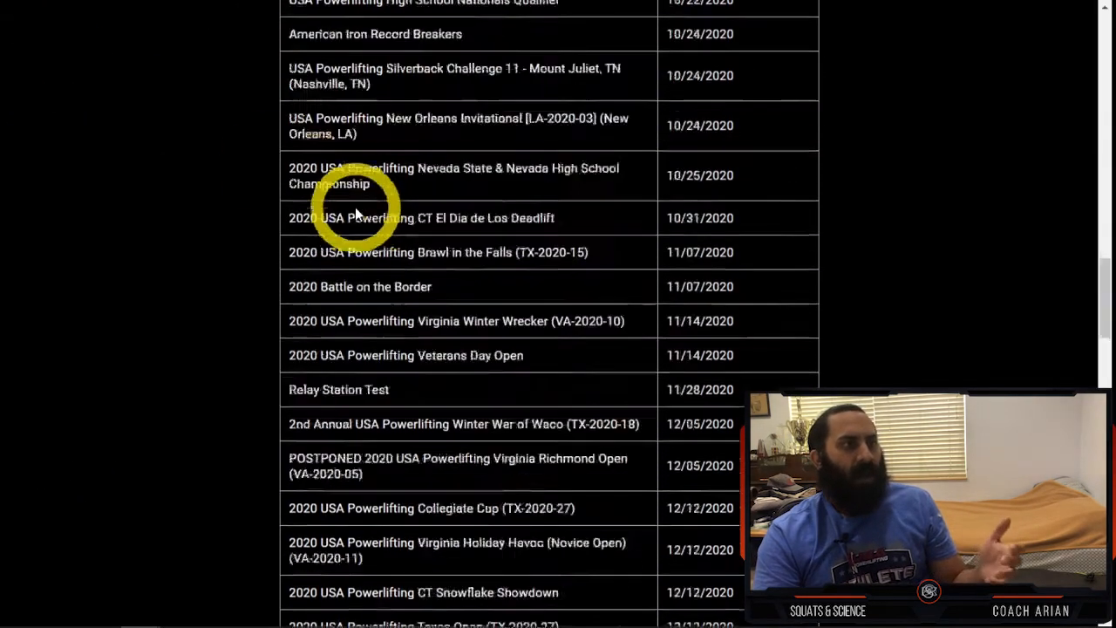
scroll(354, 213, down, 7)
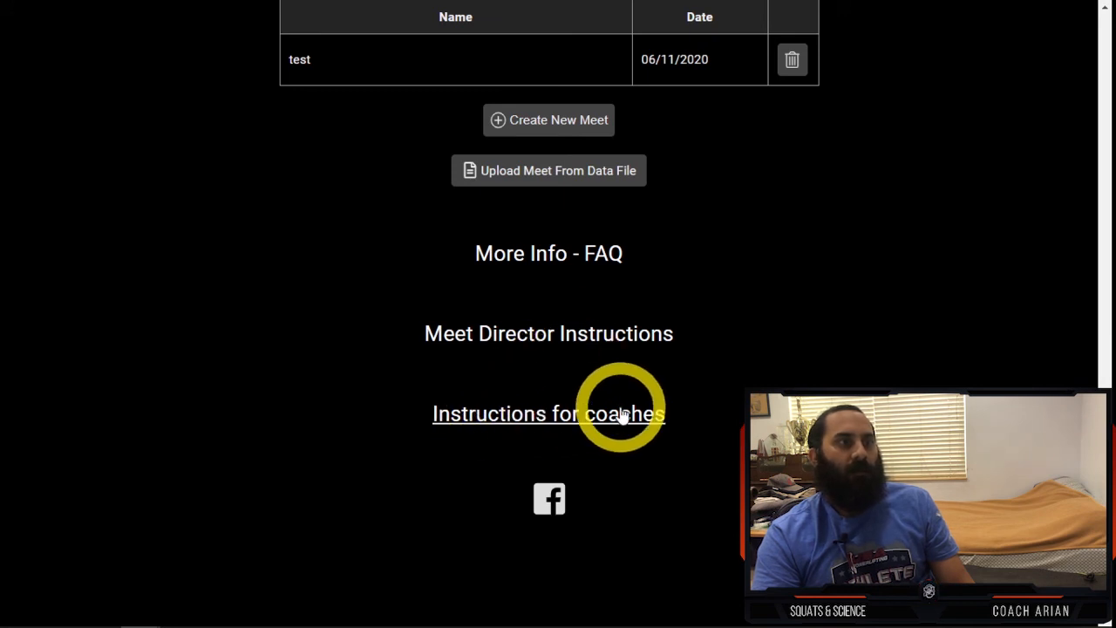
click(553, 251)
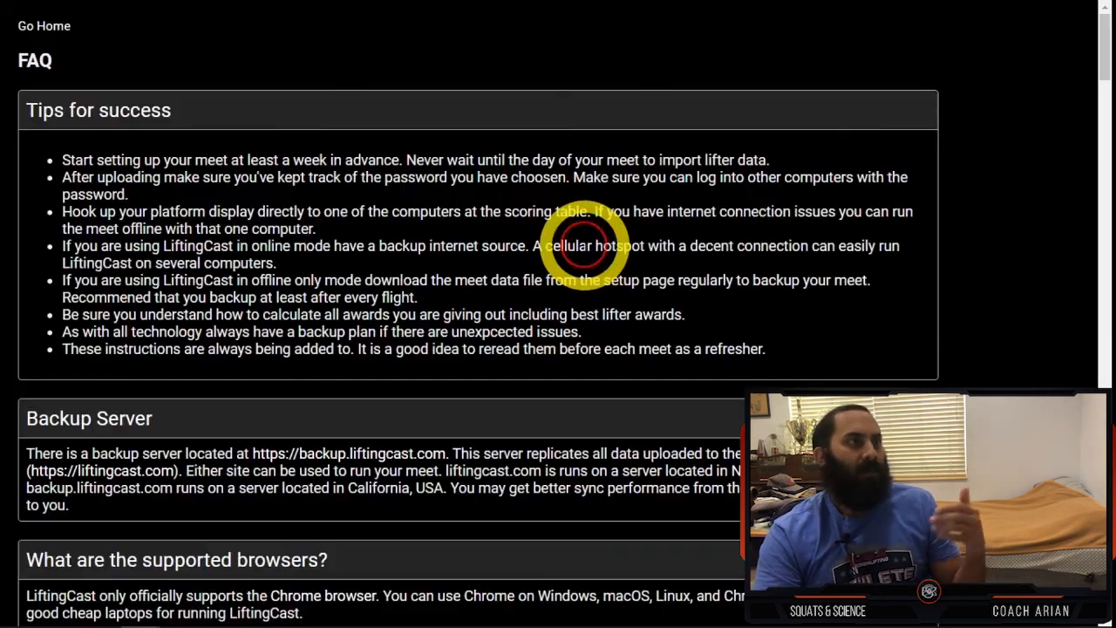
scroll(394, 169, down, 3)
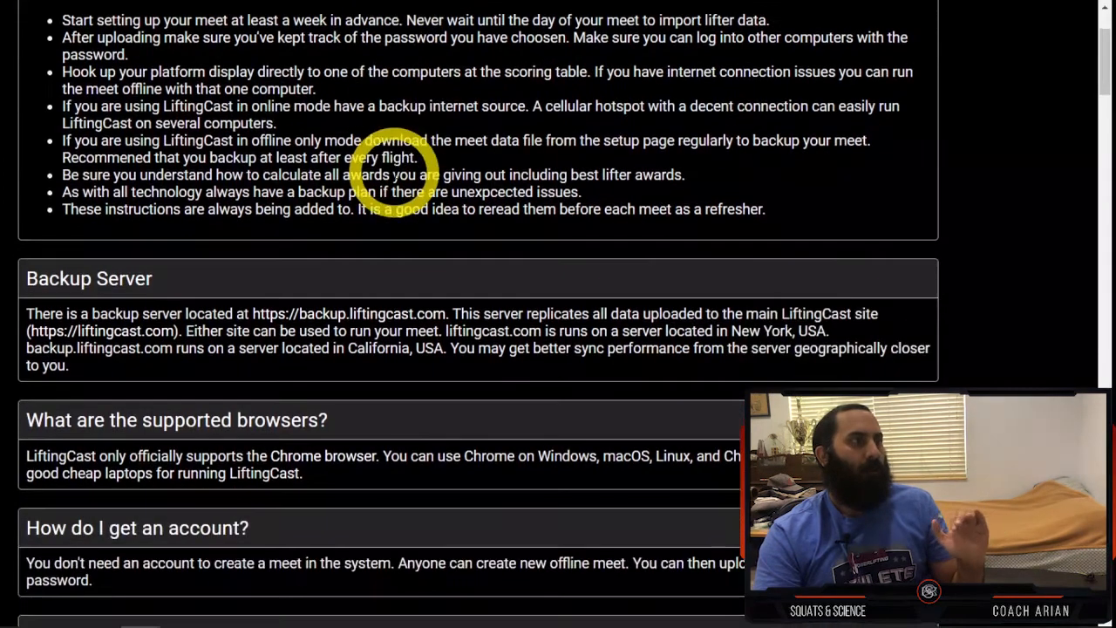
scroll(394, 168, down, 2)
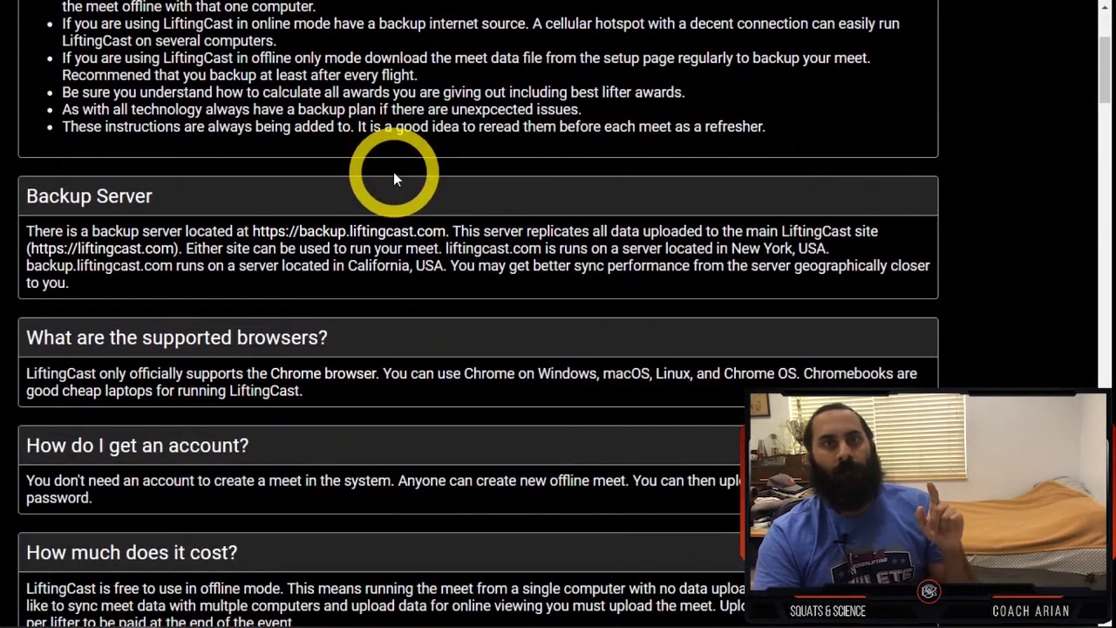
Step: Review the remaining FAQ topics, from supported browsers and running a meet through importing lifters and support contacts, and return to the home page
scroll(393, 171, down, 10)
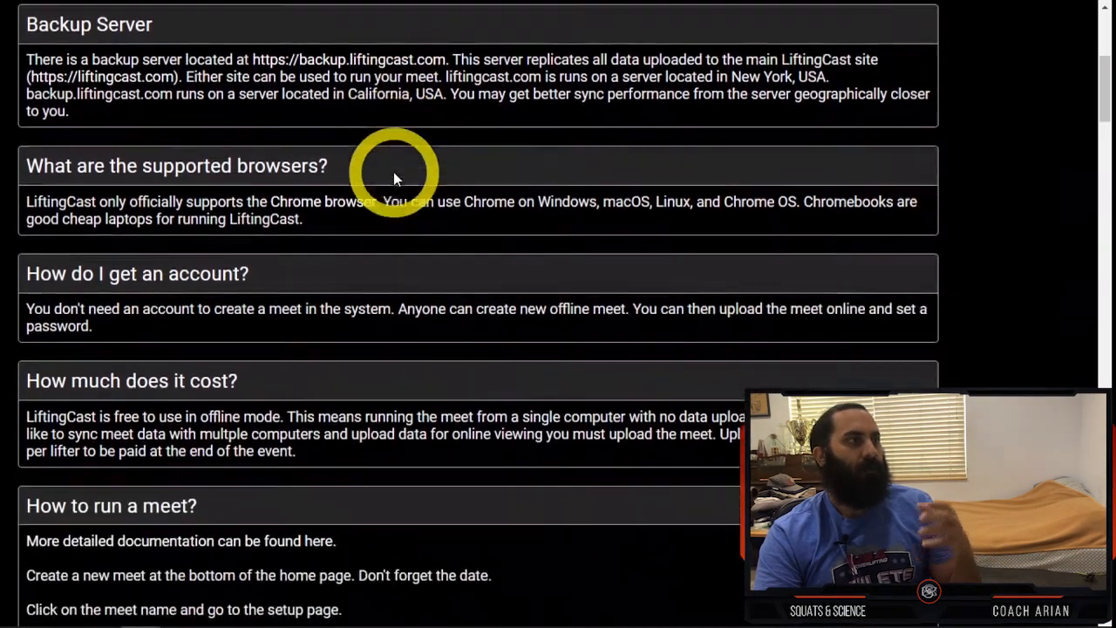
scroll(394, 172, down, 15)
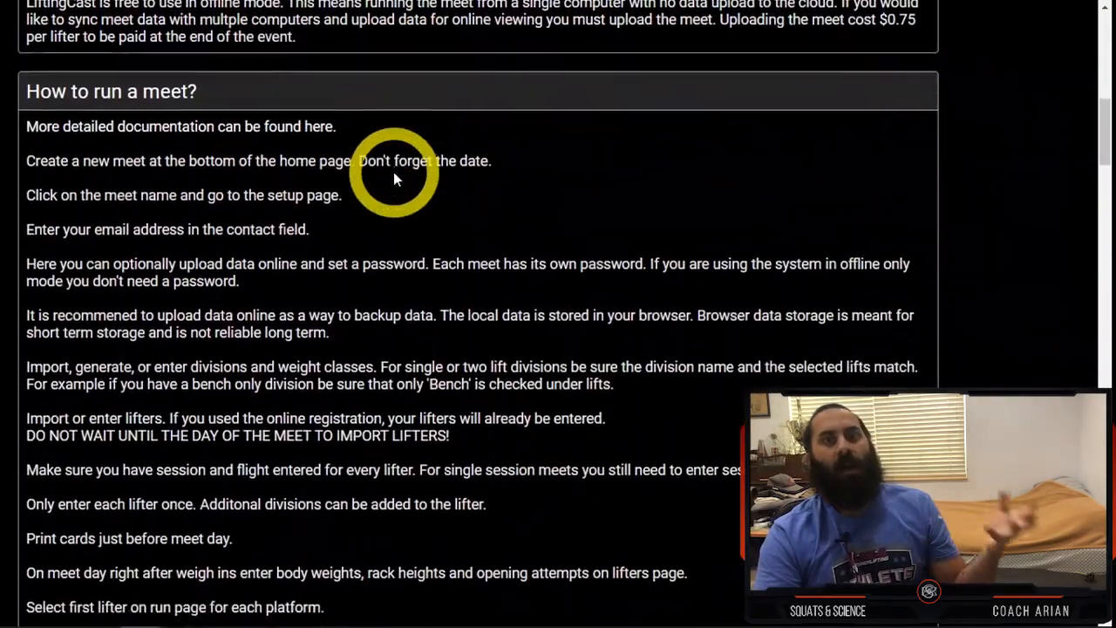
scroll(393, 174, down, 20)
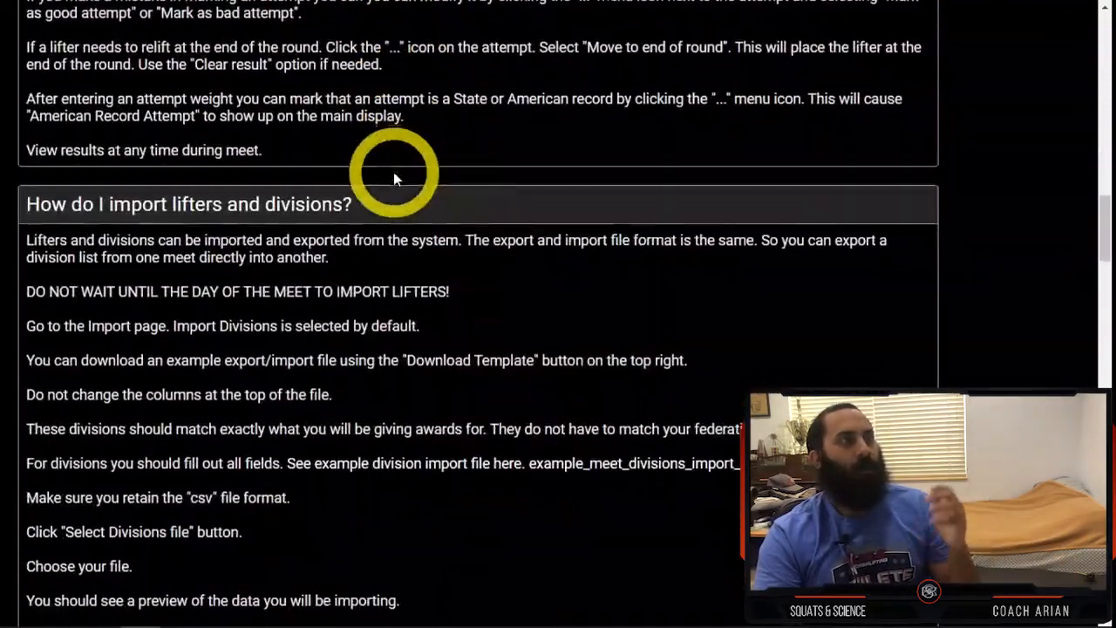
scroll(394, 171, down, 15)
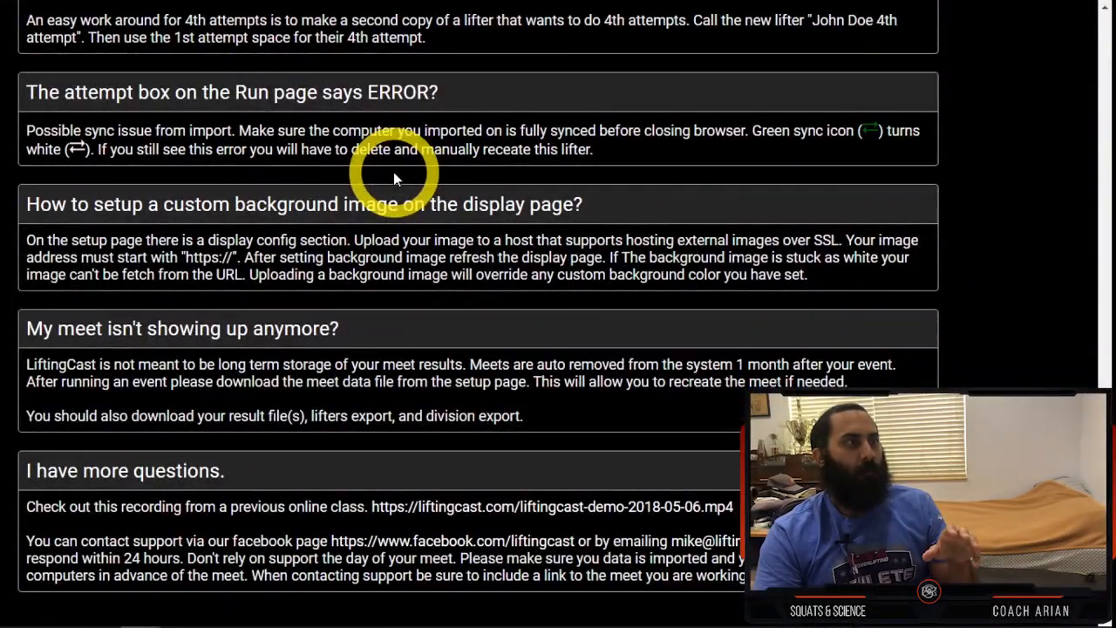
scroll(386, 471, up, 10)
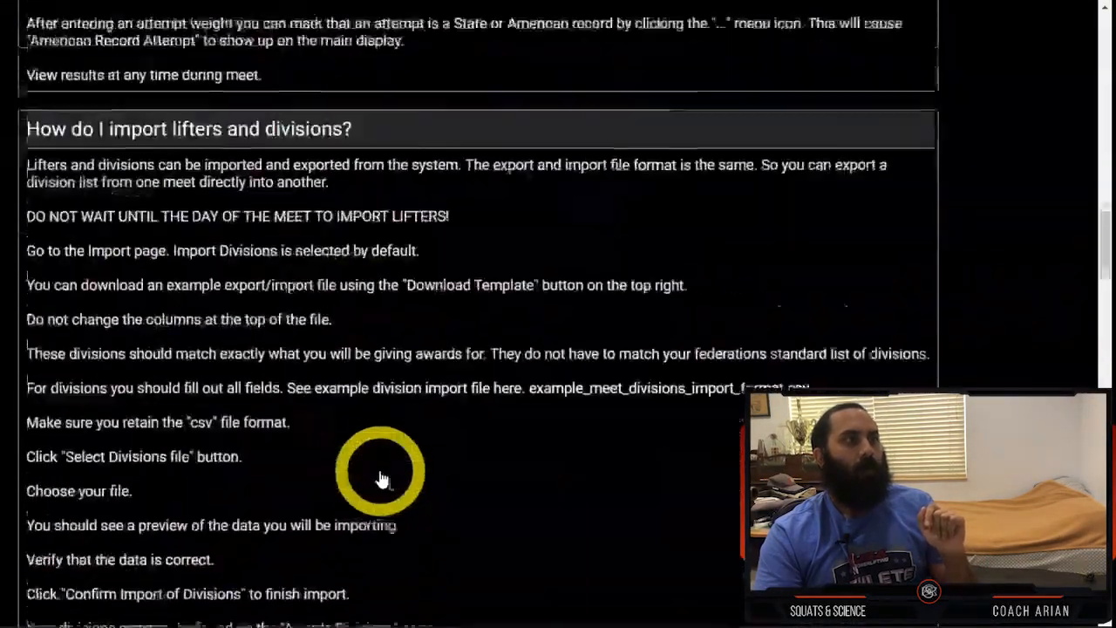
scroll(382, 478, up, 10)
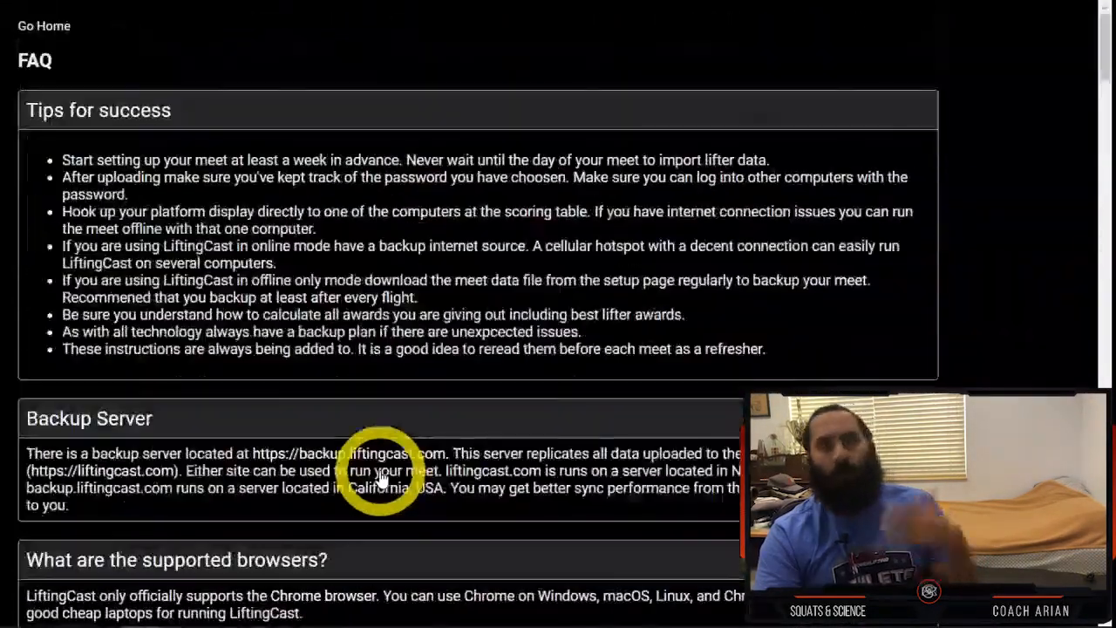
click(24, 25)
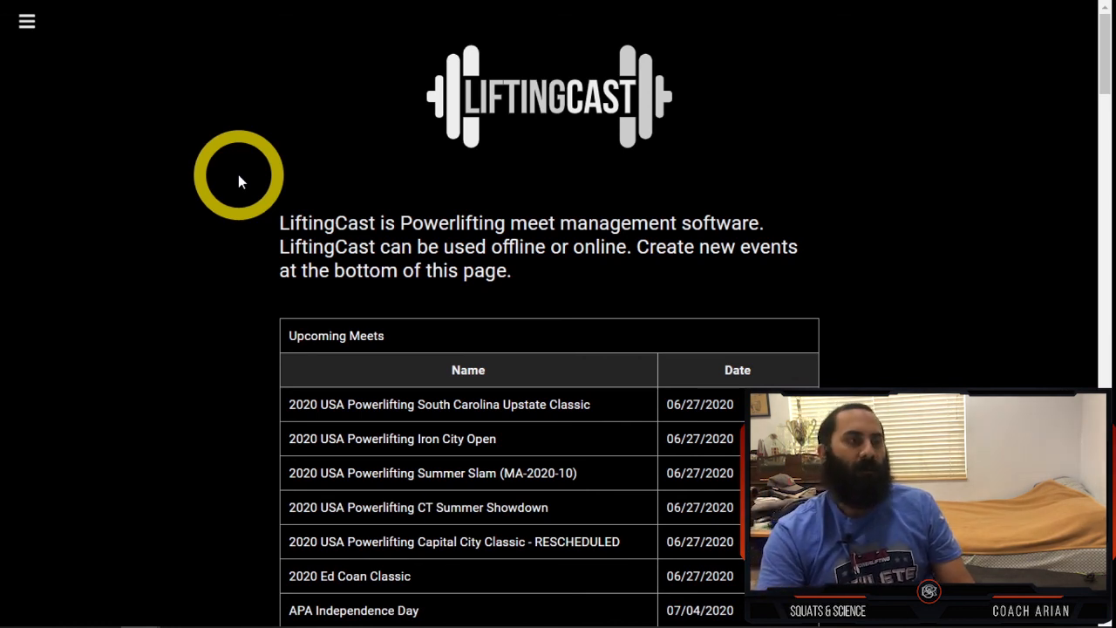
scroll(240, 181, down, 1)
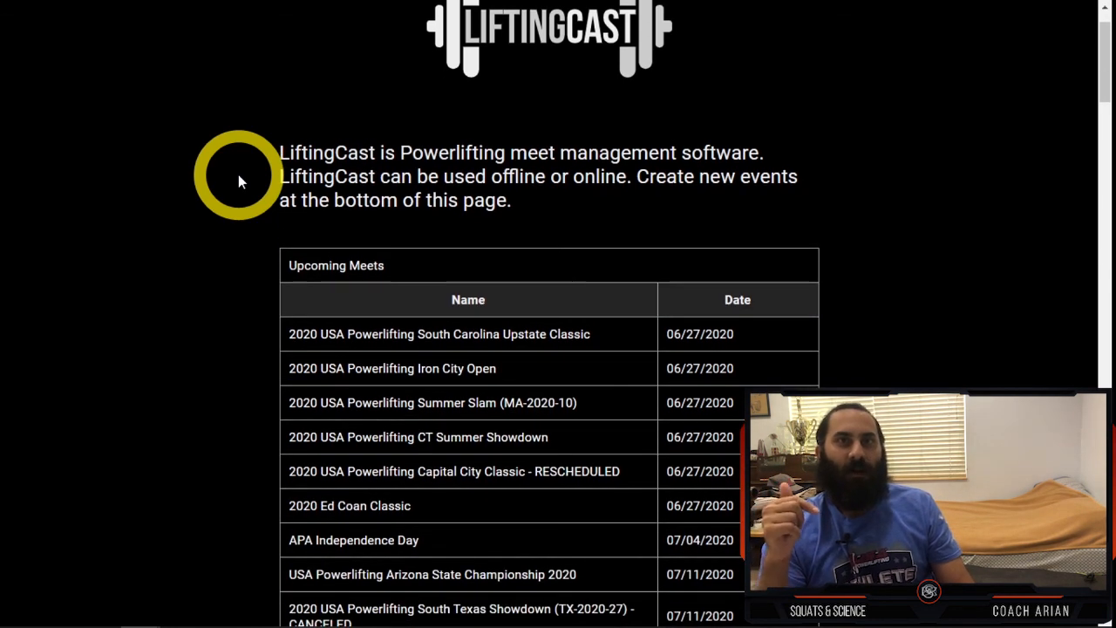